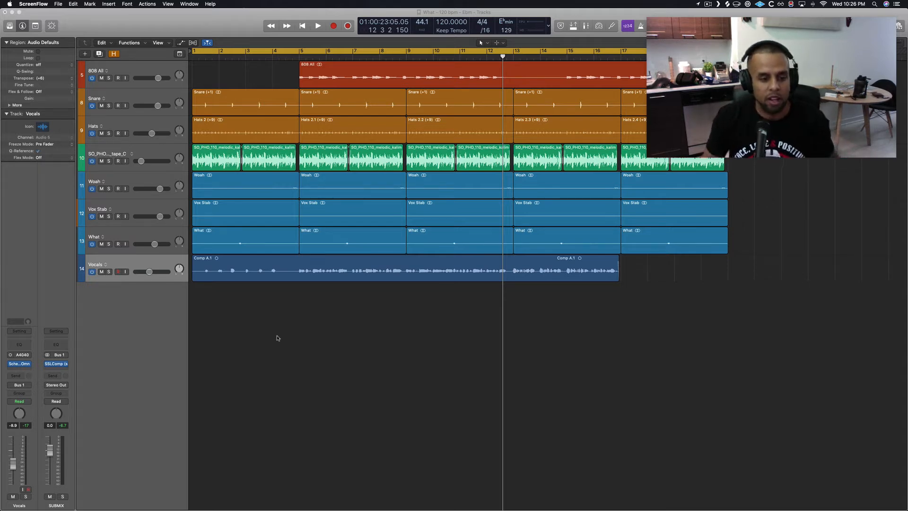
Step: Show the mixer below the arrangement and shrink it so that all tracks down to Vocals stay visible
click(278, 337)
key(x)
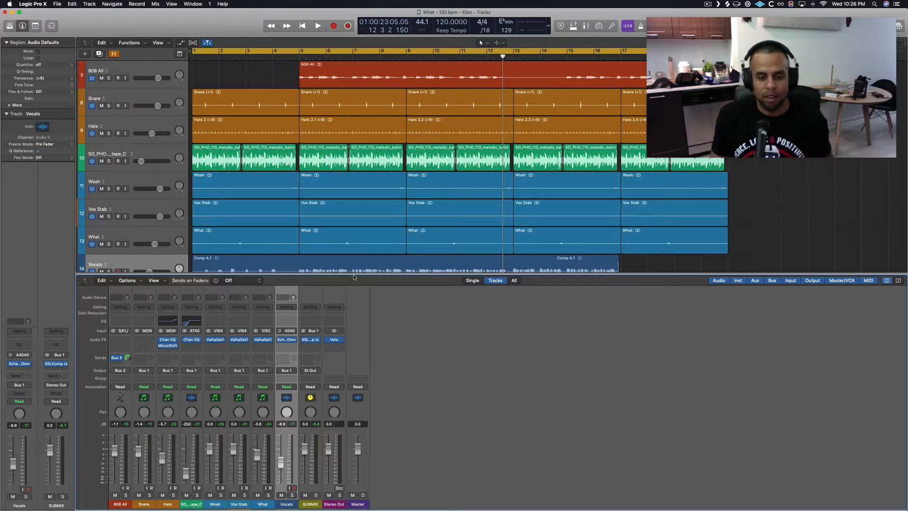
drag(353, 276, 600, 344)
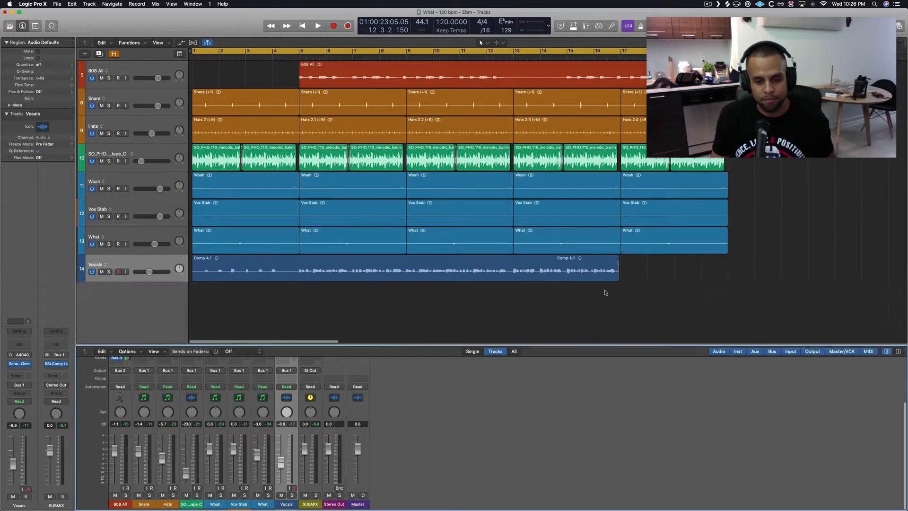
Step: Play the song from the beginning through about bar 17 to hear the current mix
key(Return)
key(space)
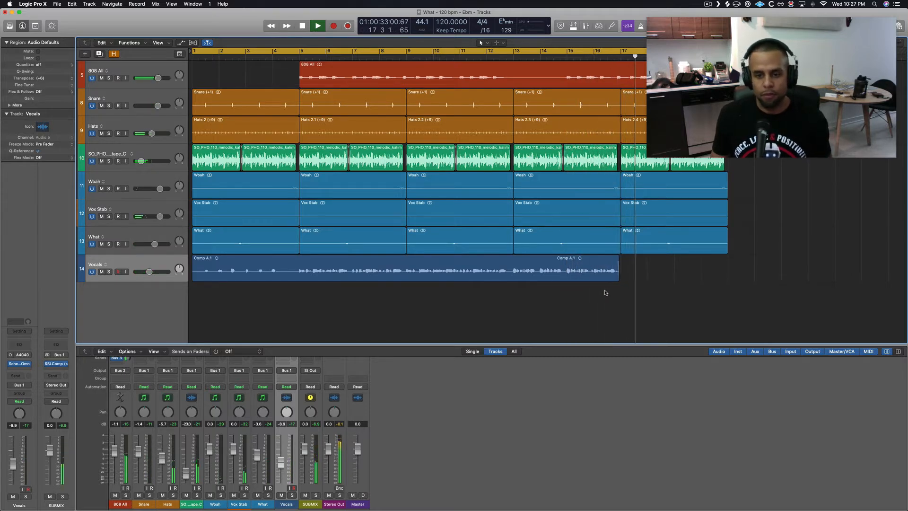
key(space)
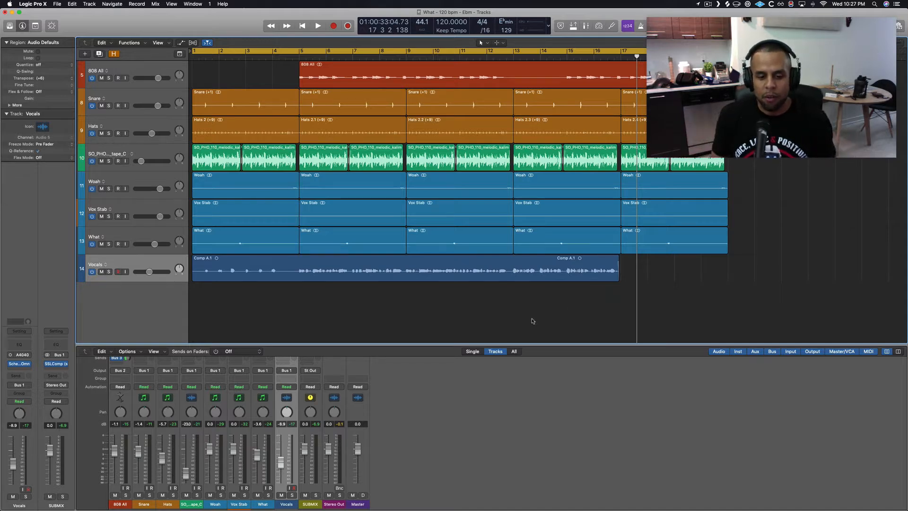
Step: Enlarge the mixer to full strip height and bypass the 808 All channel's Bus 3 send and the Vocals channel's insert plug-in
drag(470, 344, 468, 268)
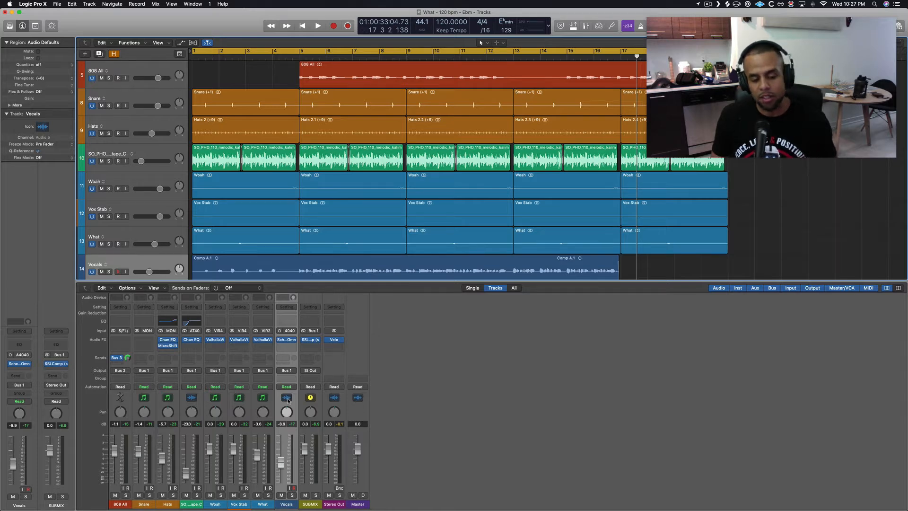
click(114, 362)
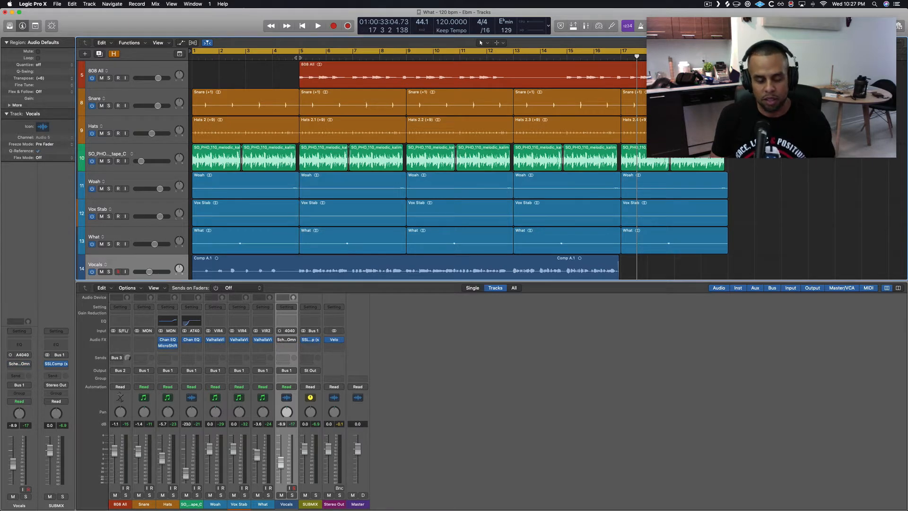
Step: Play the song from bar 5 to about bar 9, soloing the Vocals track briefly to compare it with the full mix
key(shift+space)
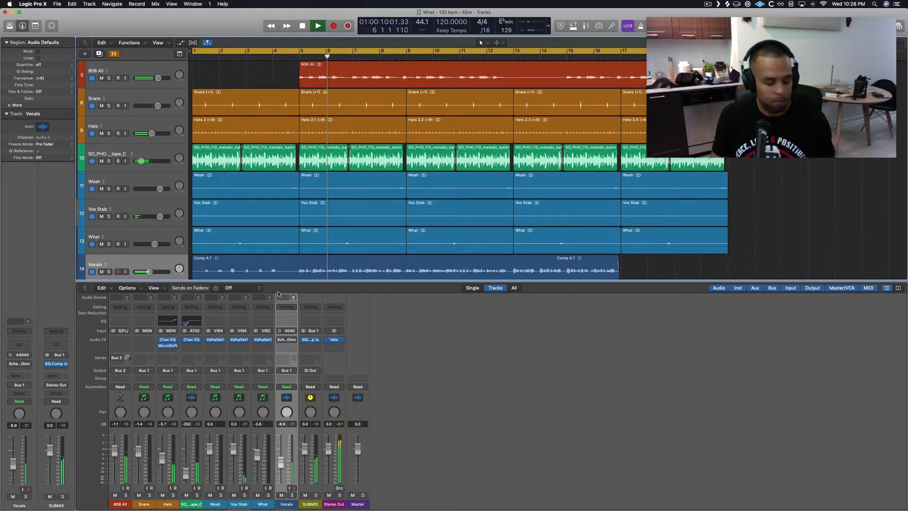
key(s)
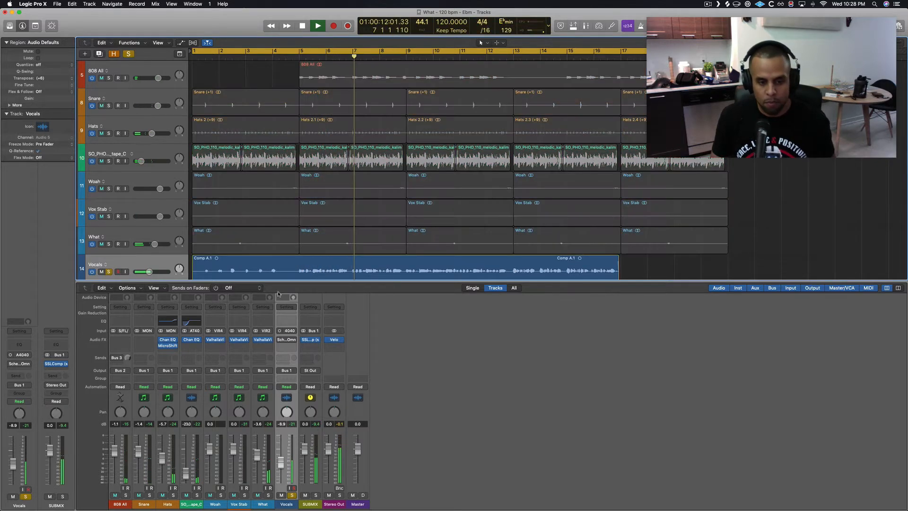
key(s)
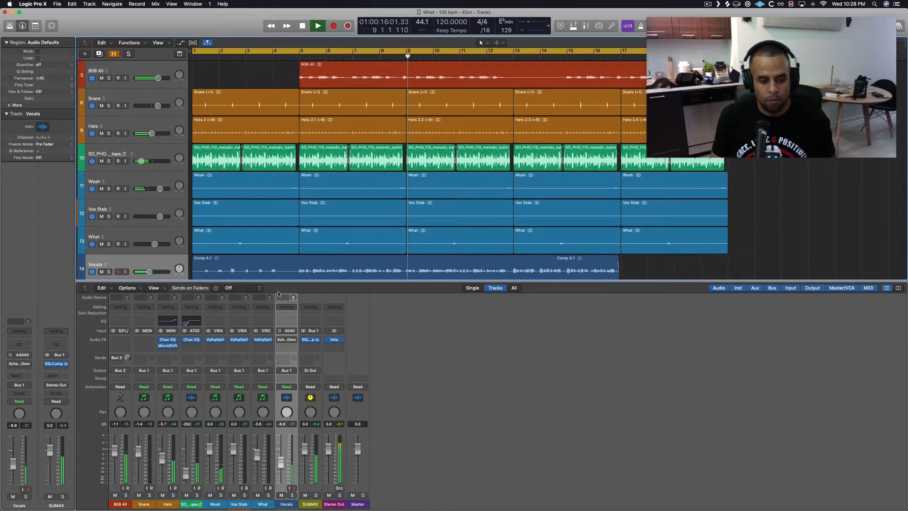
key(space)
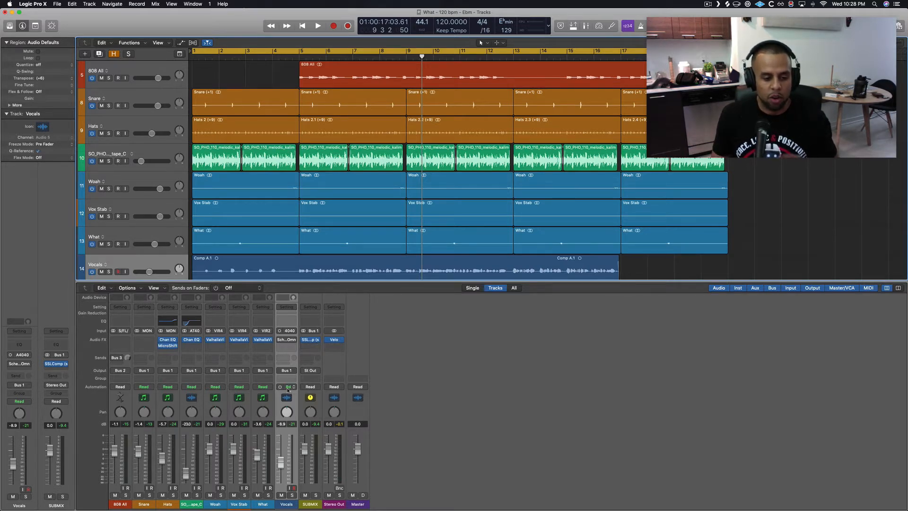
Step: Pull the faders of all channels from 808 All through Vocals down to −∞ together, leaving only Vocals selected
drag(277, 400, 69, 413)
drag(115, 450, 115, 483)
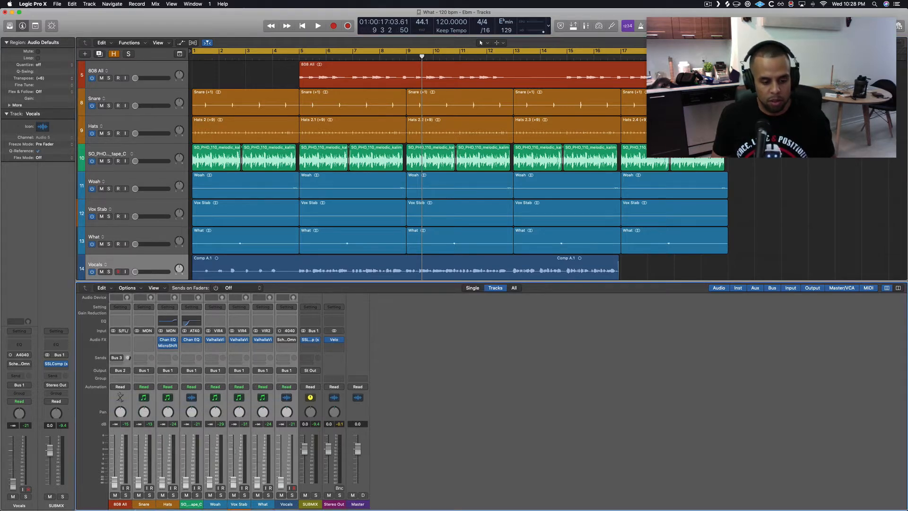
click(287, 404)
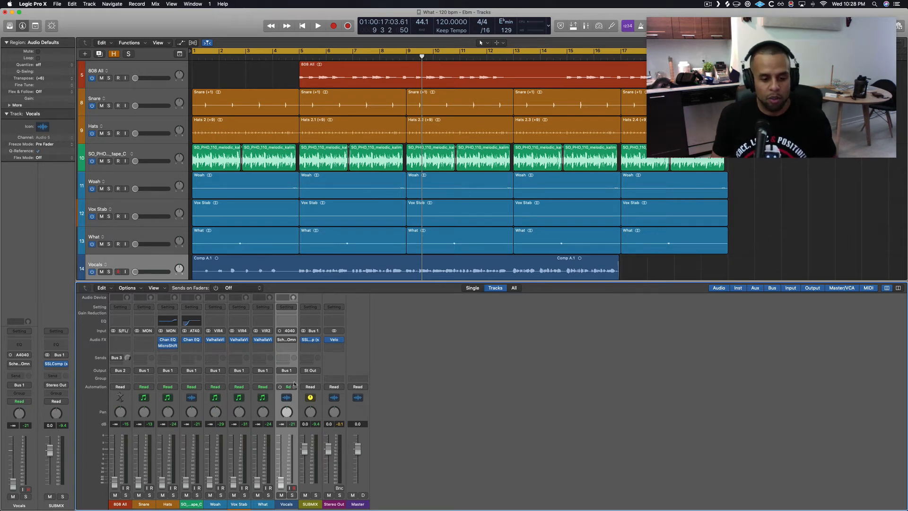
Step: Insert the mvMeter2 metering plug-in in stereo on the Stereo Out channel above Velo and move its window clear of the track headers
drag(333, 340, 333, 345)
click(334, 345)
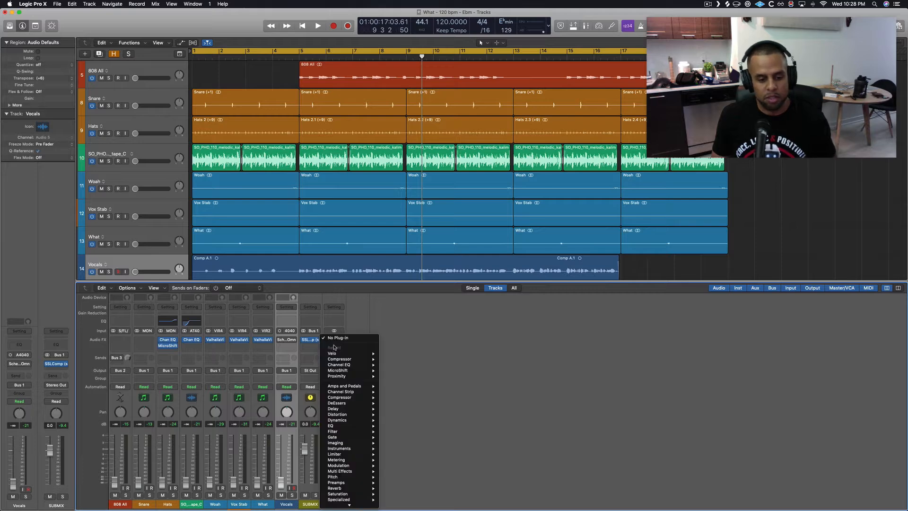
mouse_move(339, 366)
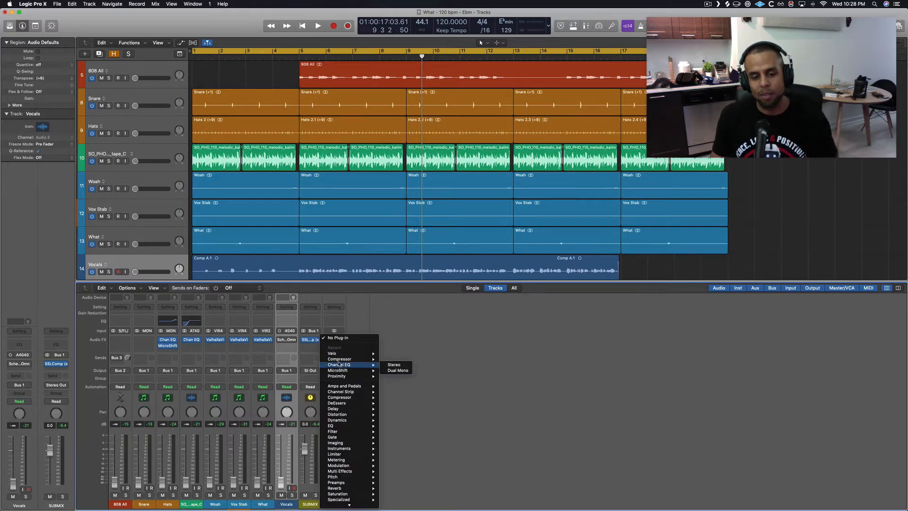
mouse_move(349, 439)
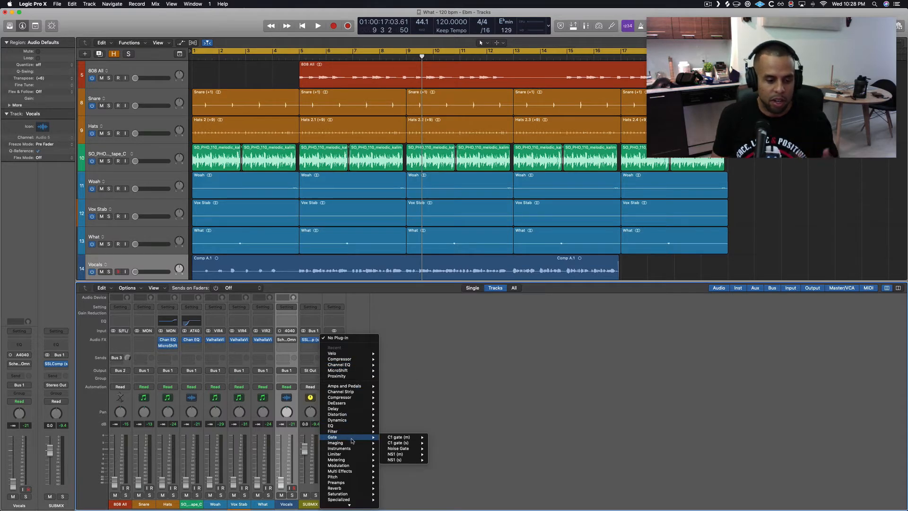
mouse_move(355, 460)
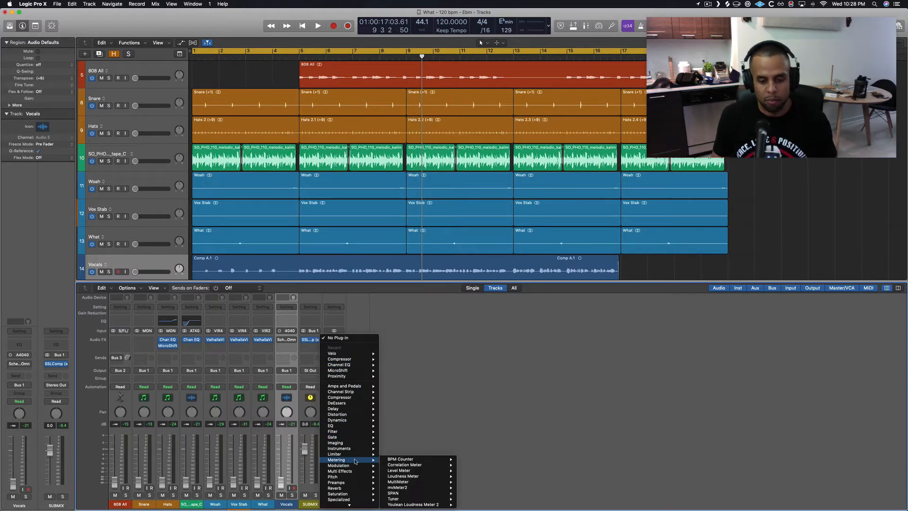
mouse_move(402, 488)
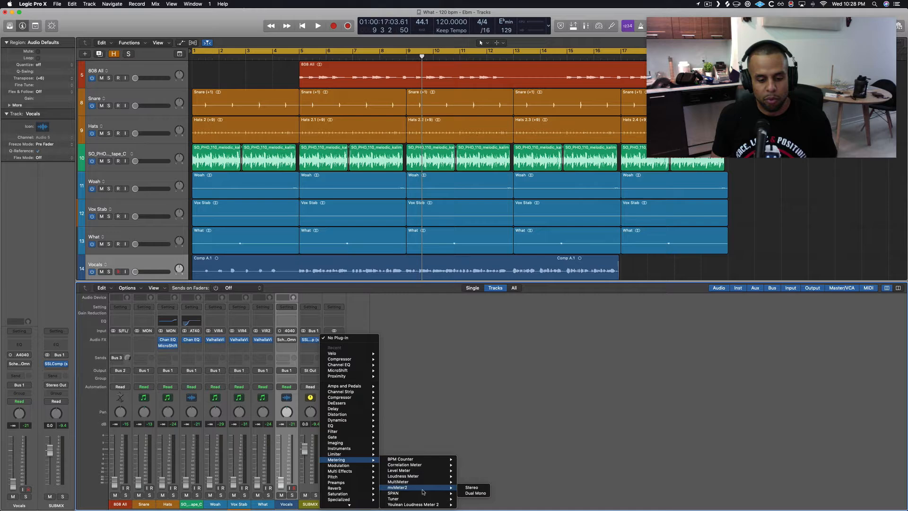
click(471, 488)
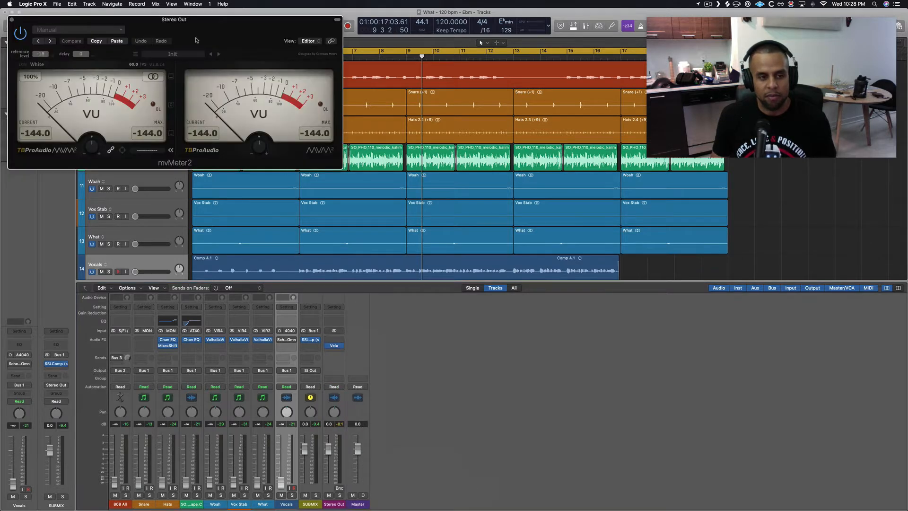
drag(183, 19, 639, 139)
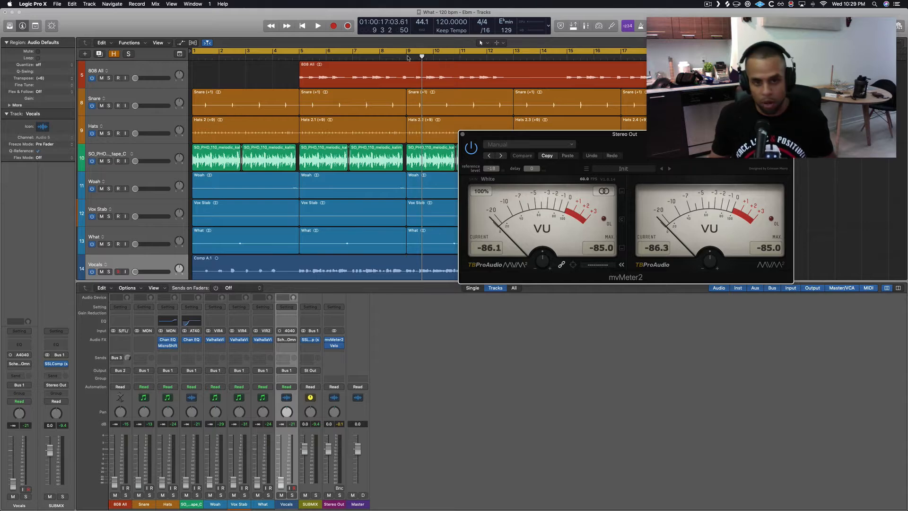
Step: Loop bars 5 to 9 and set the 808 All fader to −4.0 dB against the VU meter during playback
click(329, 54)
drag(294, 51, 404, 53)
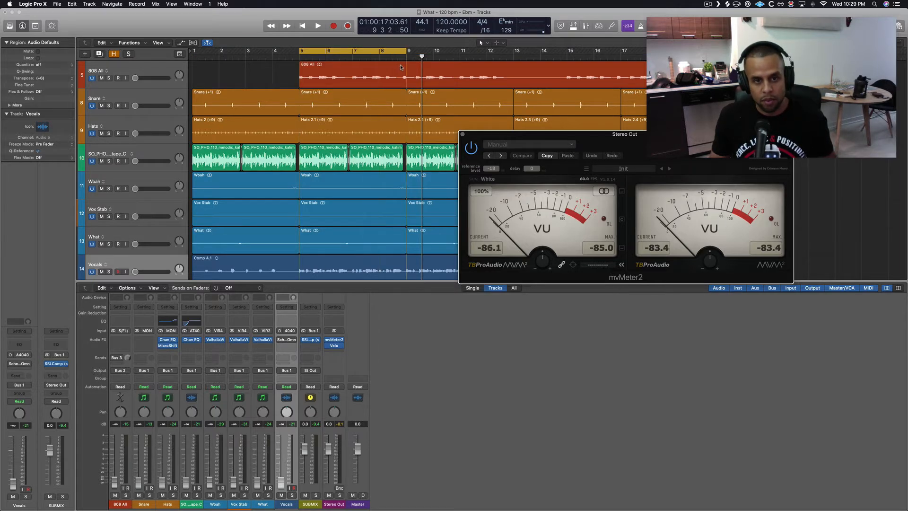
key(space)
click(141, 72)
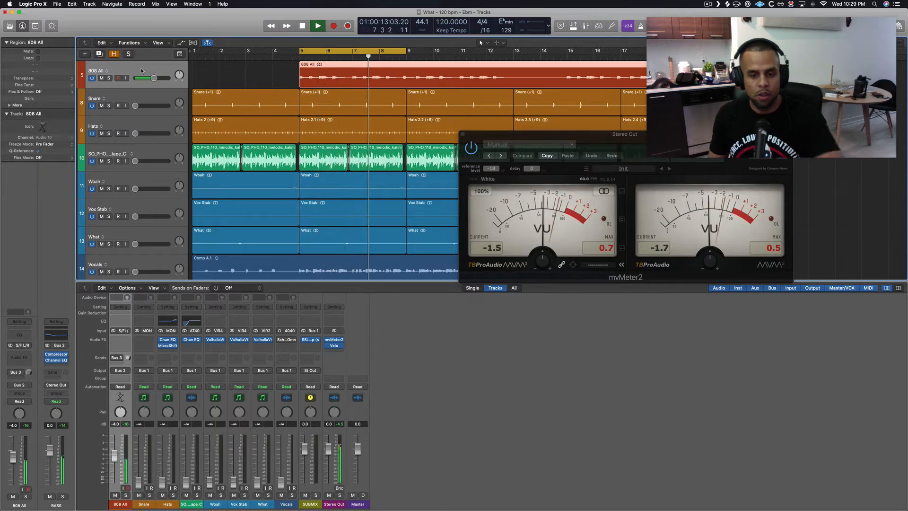
key(space)
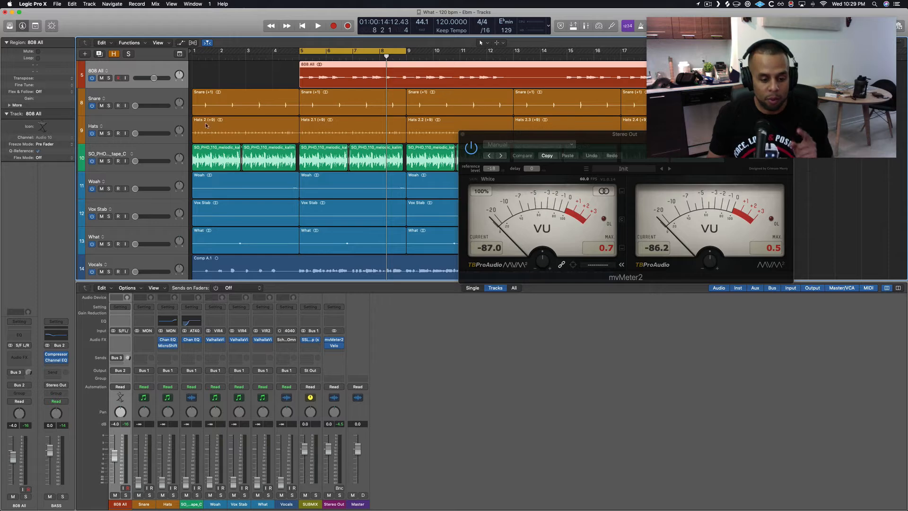
Step: Set the Vocals fader to −11.3 dB against the 808 during playback and close the mvMeter2 window
click(293, 403)
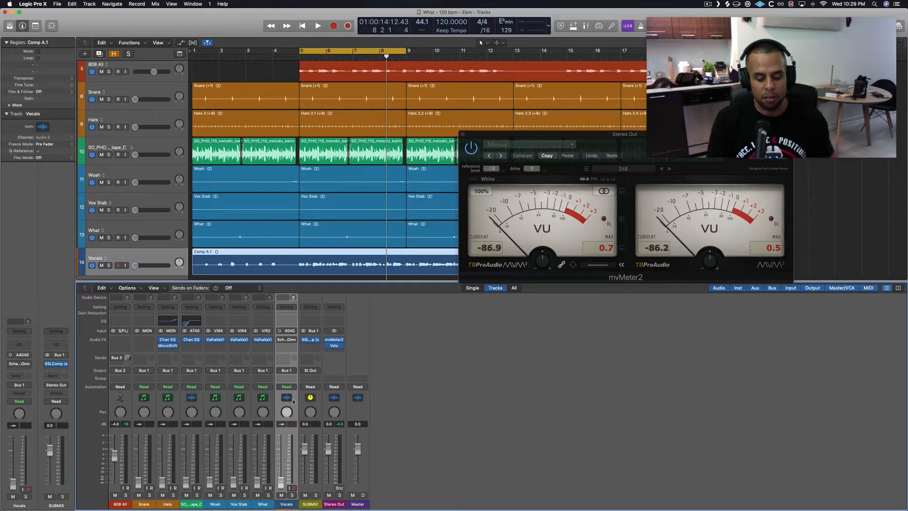
key(space)
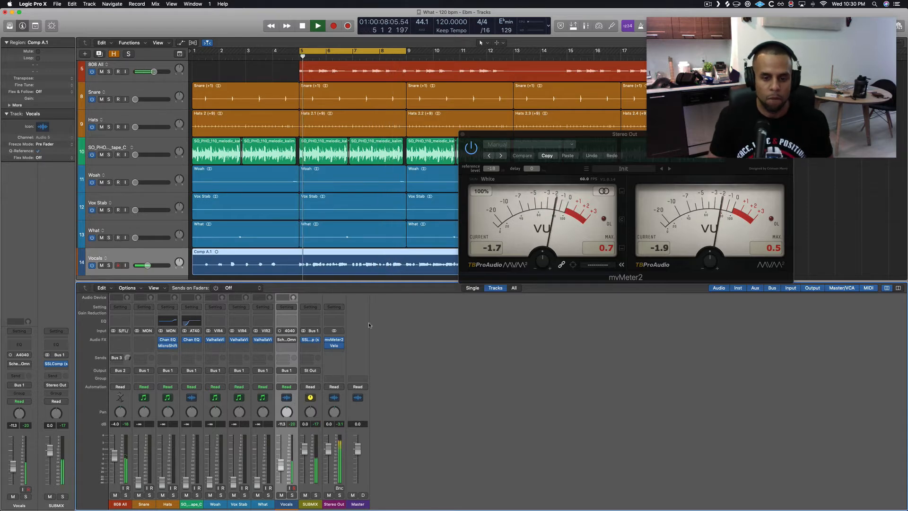
click(464, 135)
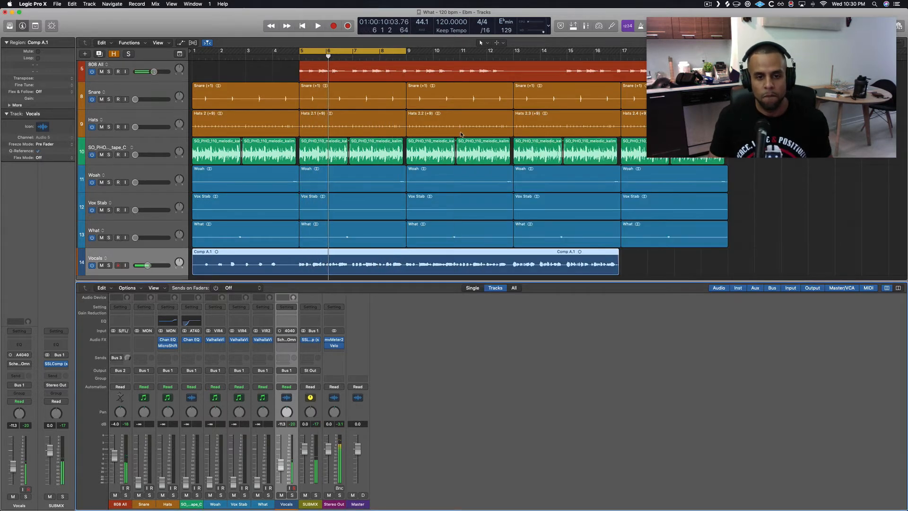
key(space)
Step: Loop bars 15 to 17 and raise the Vocals fader to −10.0 dB during playback
drag(357, 51, 571, 65)
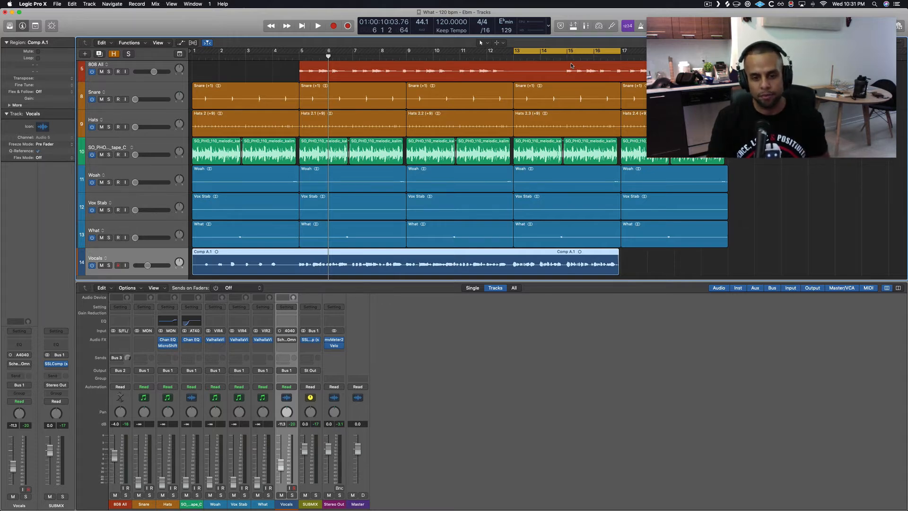
key(space)
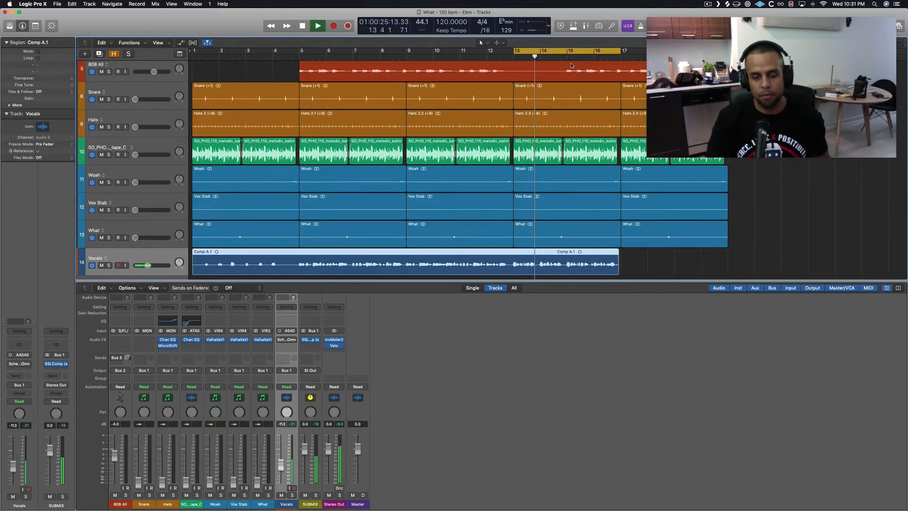
key(space)
click(567, 56)
drag(567, 55, 616, 54)
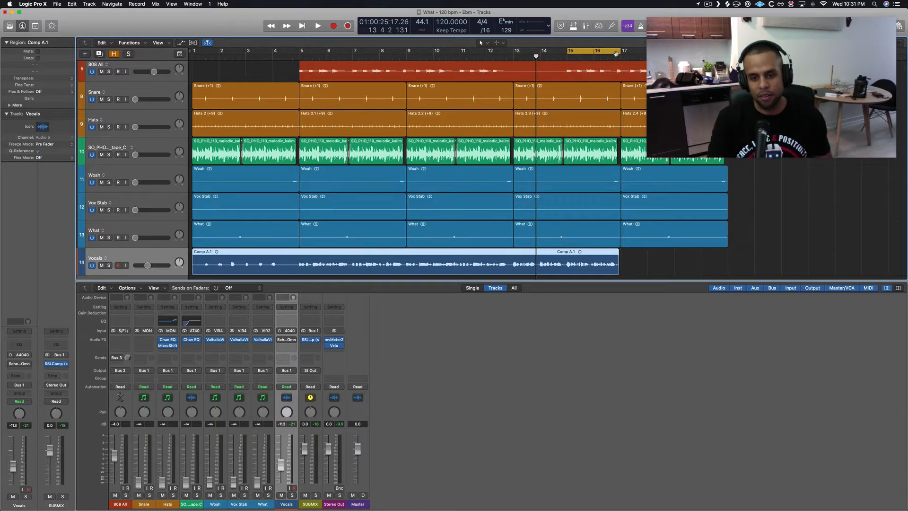
key(space)
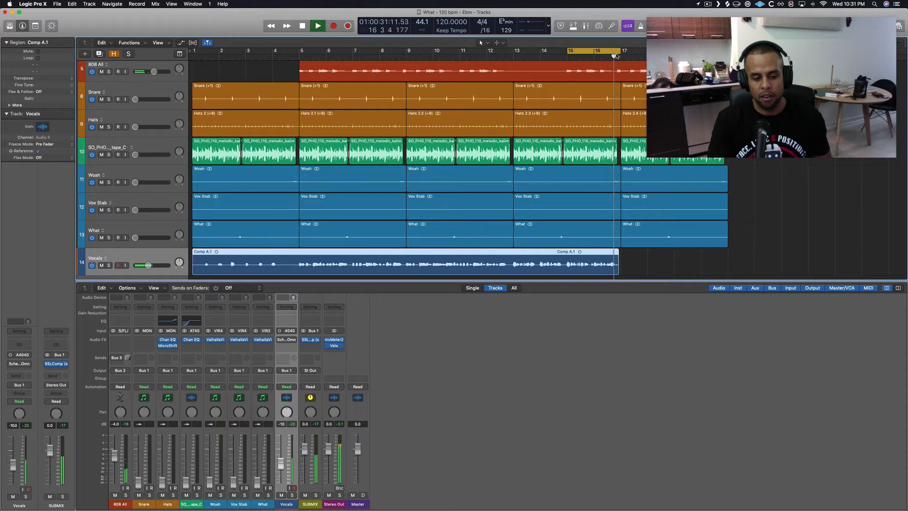
key(space)
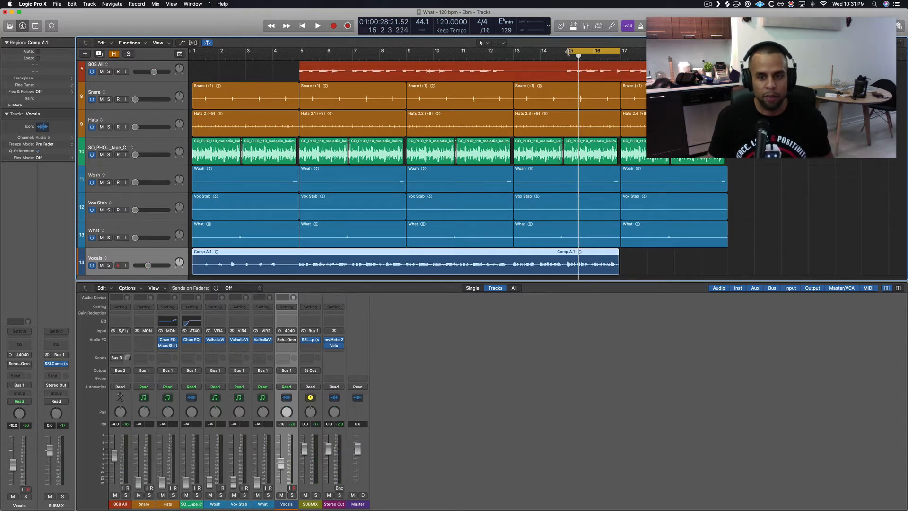
Step: Extend the loop to bars 5 to 17, set the Snare fader to −4.9 dB during playback, and turn cycling off
drag(568, 52, 301, 70)
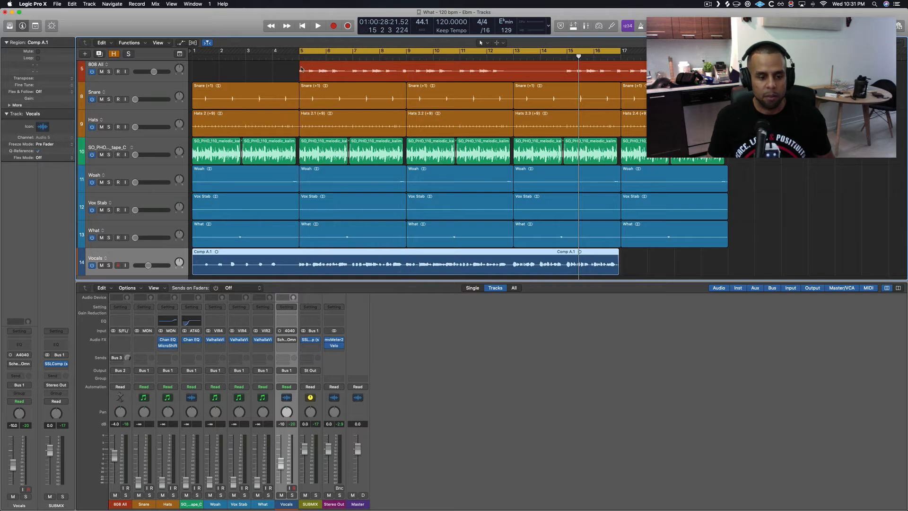
click(152, 398)
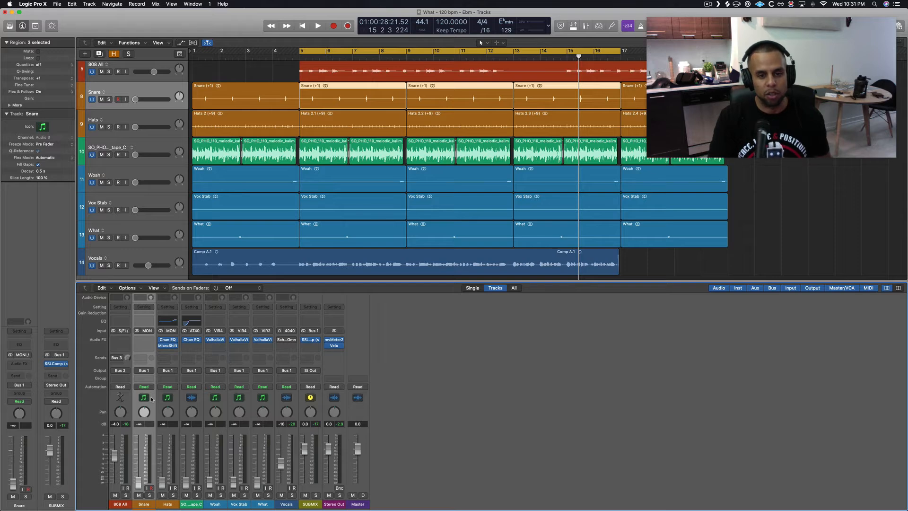
key(space)
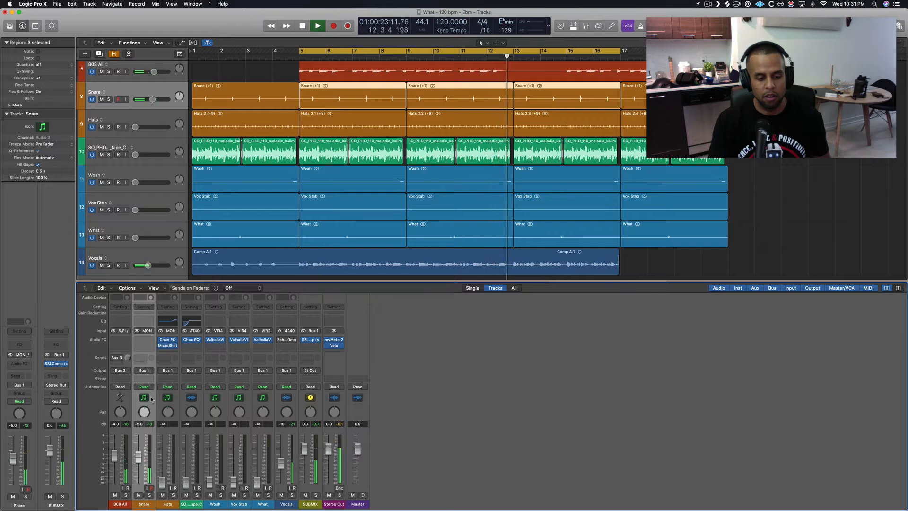
key(space)
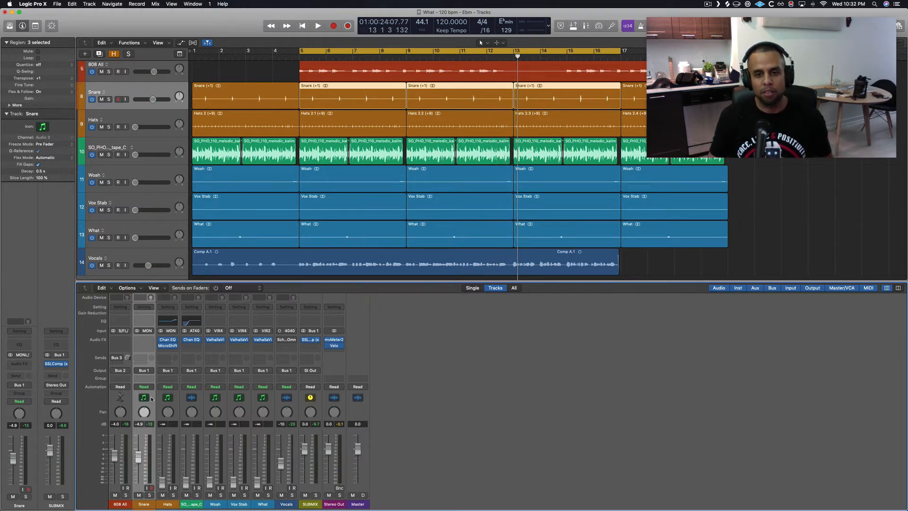
key(c)
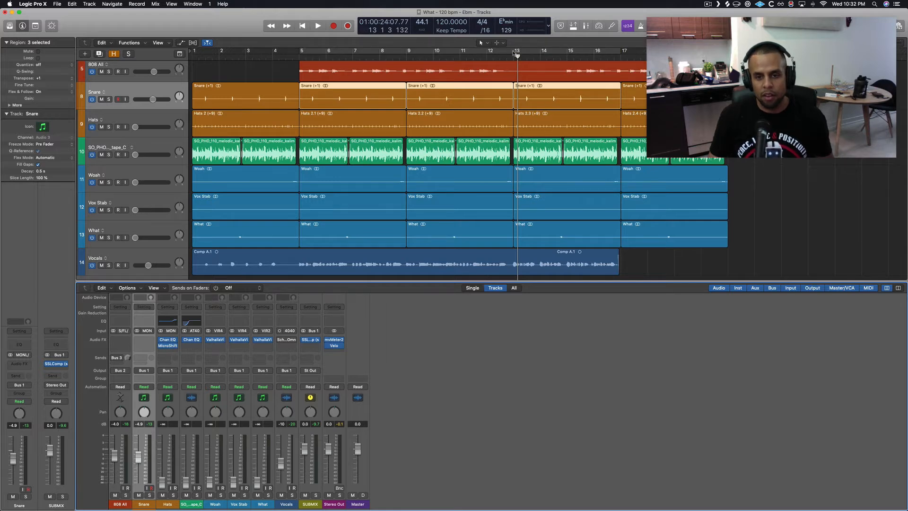
Step: Loop bars 13 to 17 and set the Snare fader to −5.2 dB during playback
drag(514, 51, 614, 58)
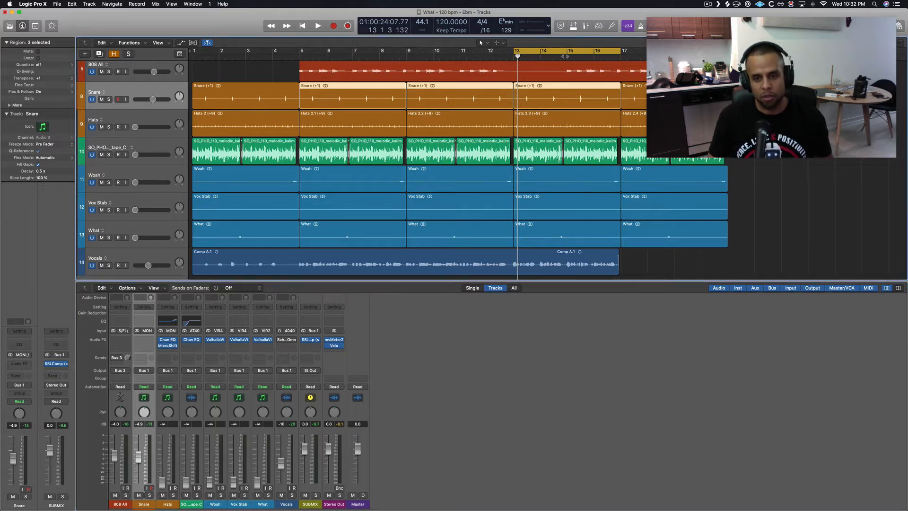
key(space)
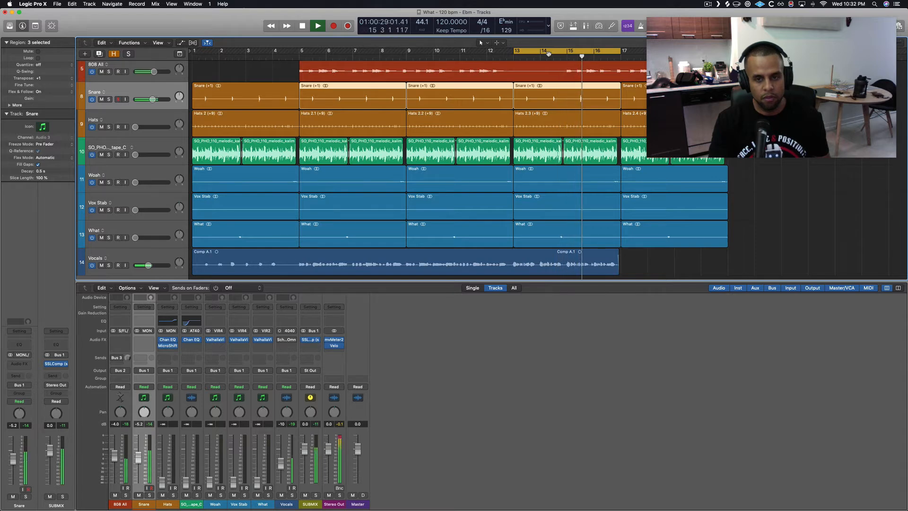
key(space)
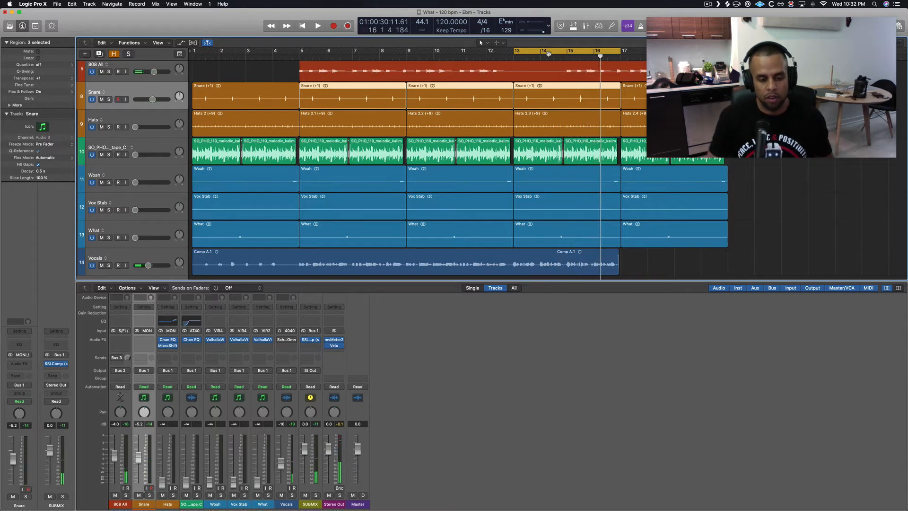
key(super+shift+2)
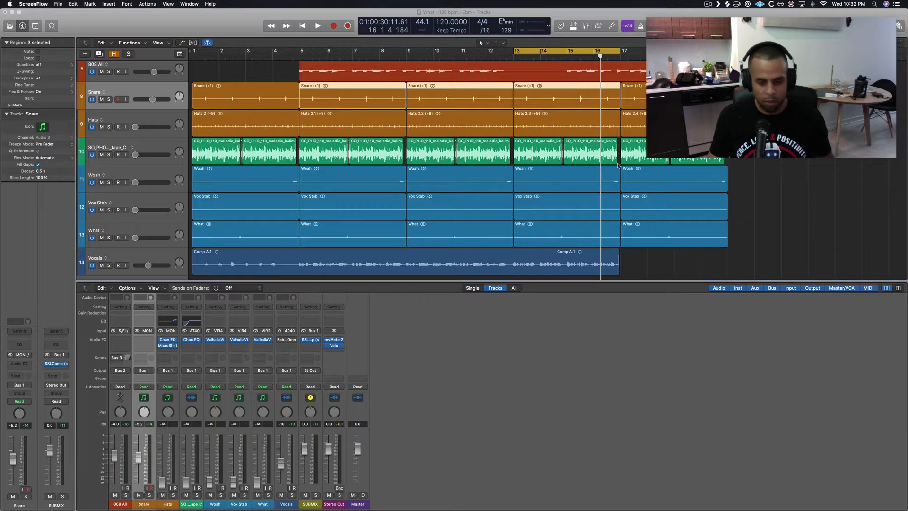
click(443, 495)
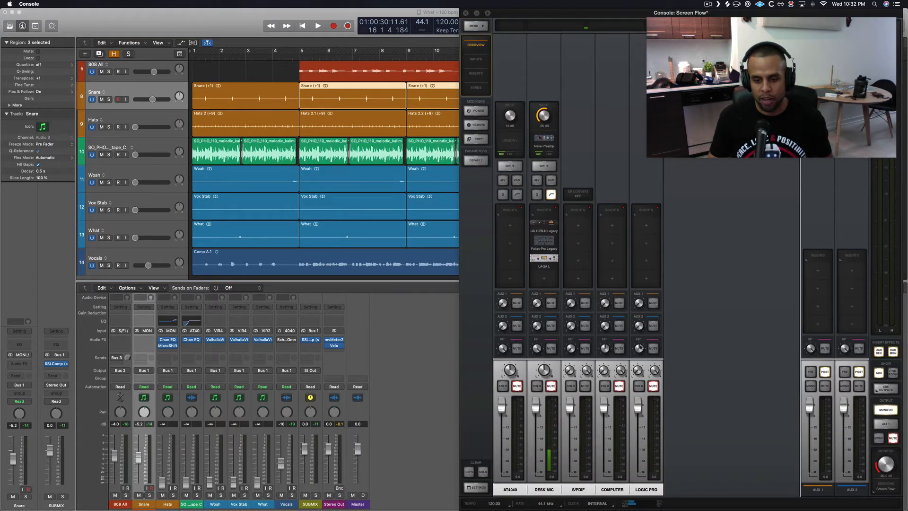
click(401, 368)
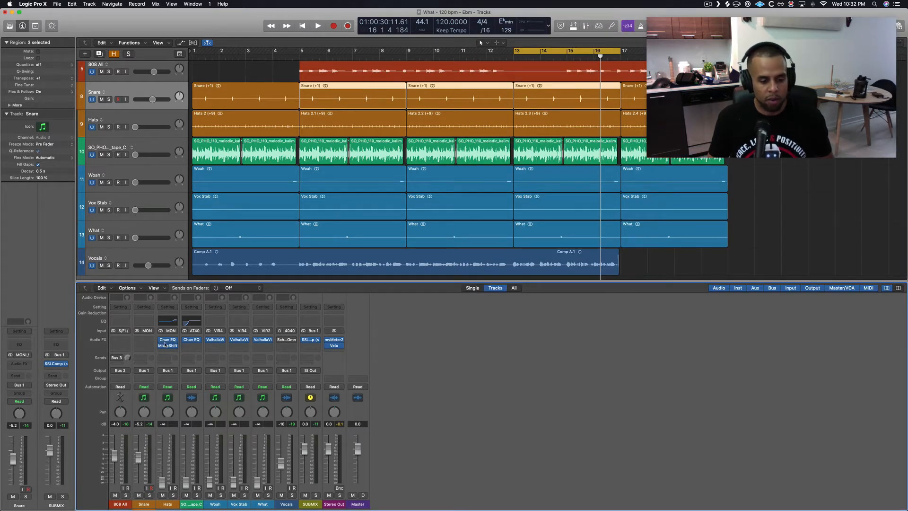
Step: Bring in the Hats track, setting its fader to −7.5 dB while the bars 13 to 17 loop plays
click(170, 402)
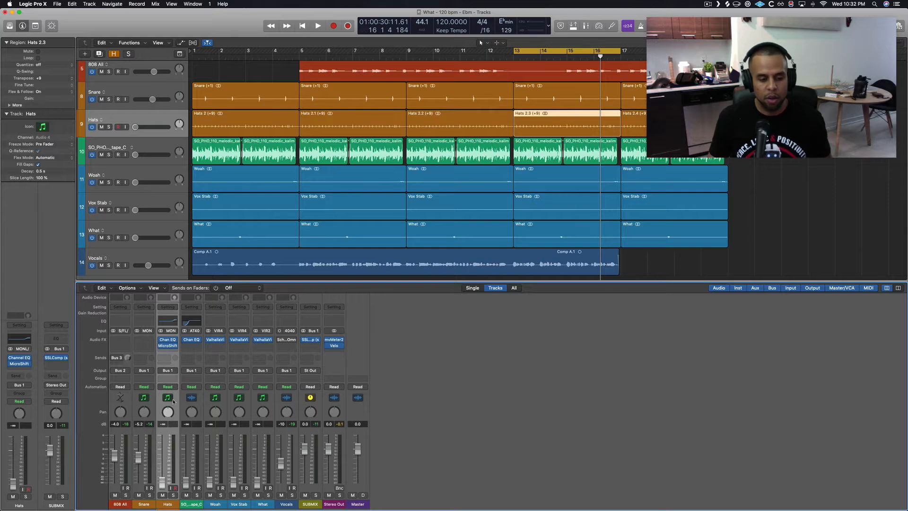
click(192, 397)
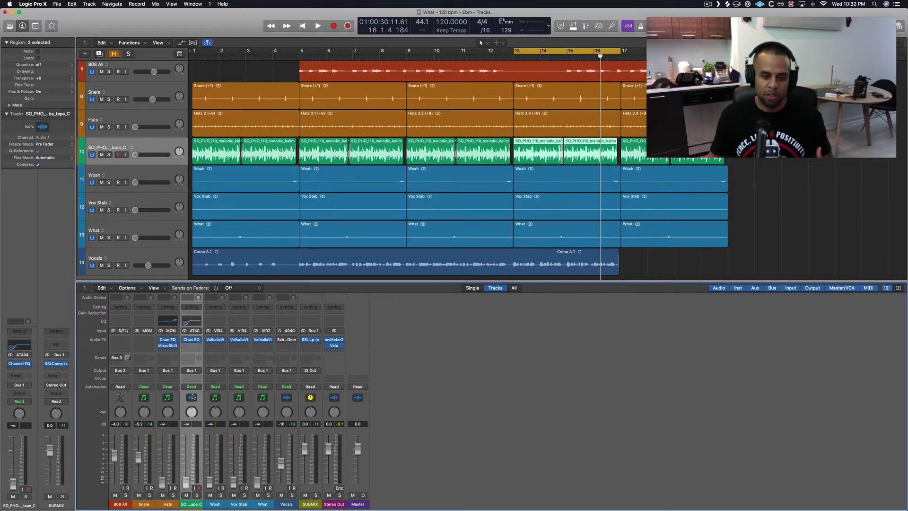
click(163, 398)
key(space)
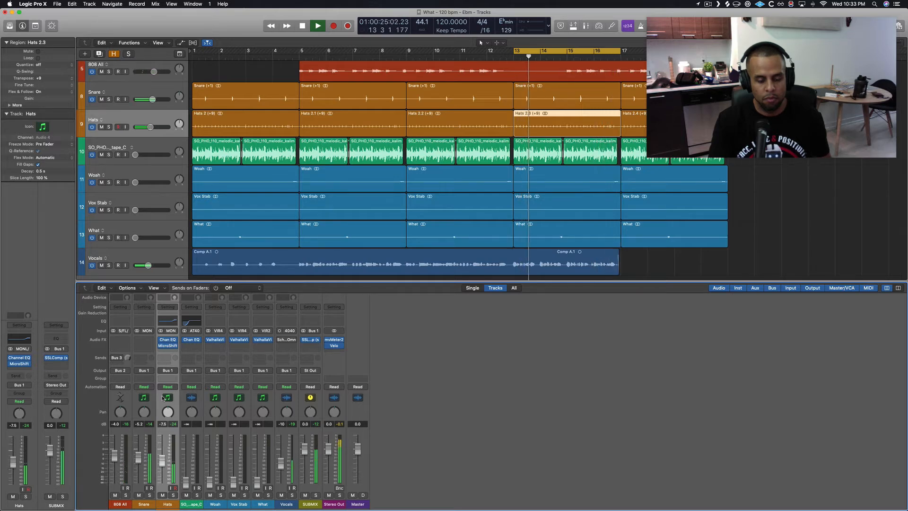
Step: Set the SO_PHO melodic loop's fader to −30.2 dB during playback, checking it from just before bar 5 with cycling off
click(194, 398)
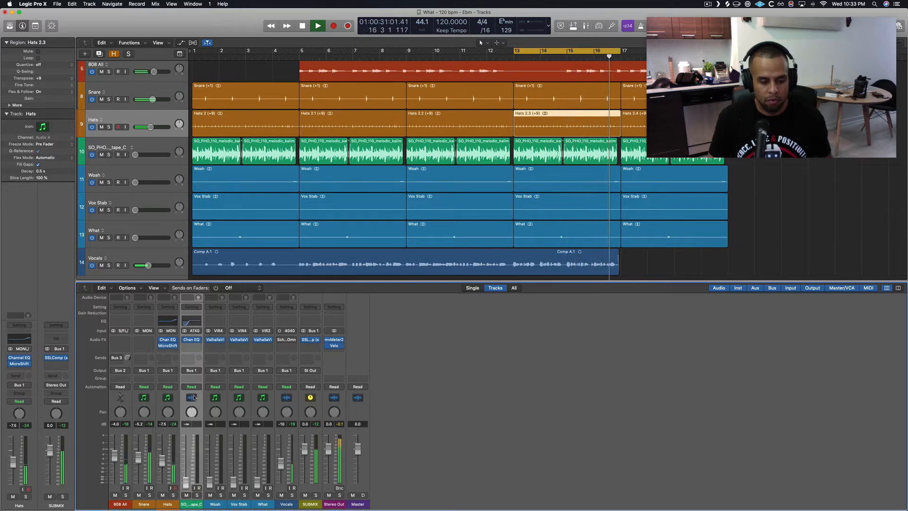
key(space)
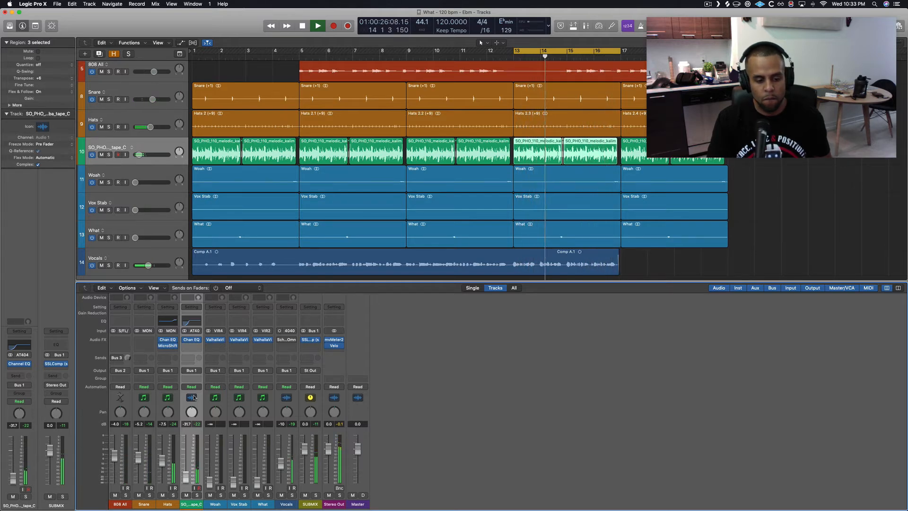
key(c)
key(space)
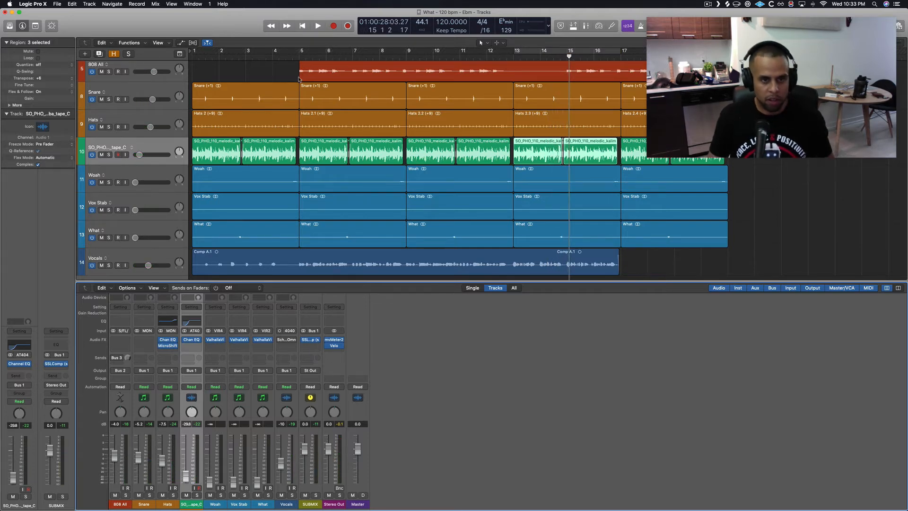
click(288, 55)
key(space)
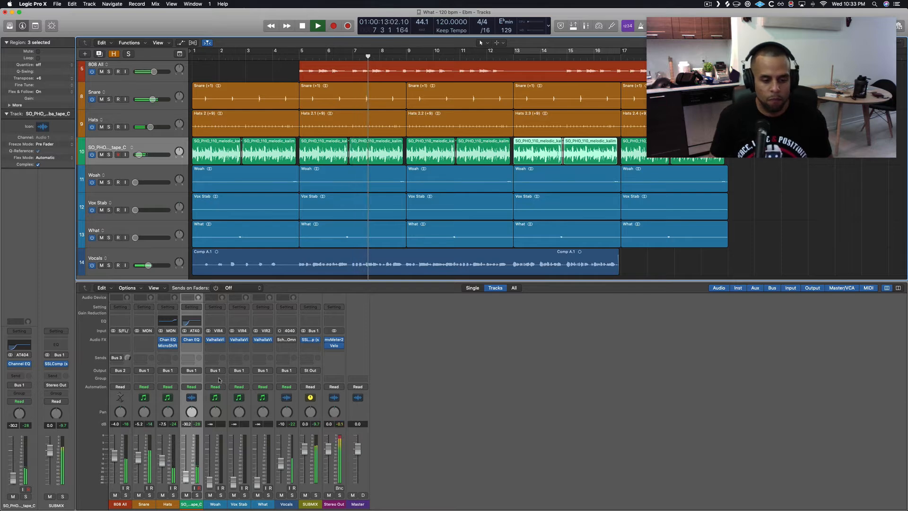
Step: Turn the bars 13 to 17 loop back on and set the Vox Stab fader to −3.4 dB during playback
click(218, 393)
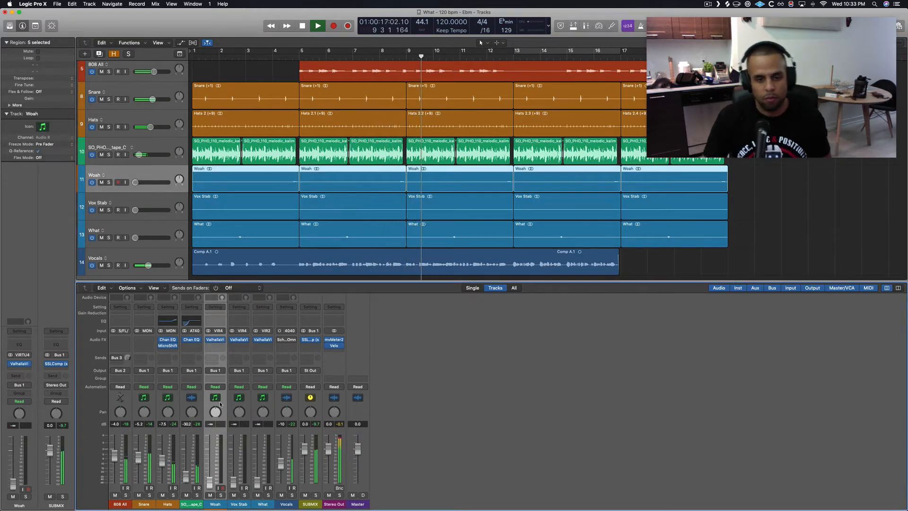
key(space)
key(c)
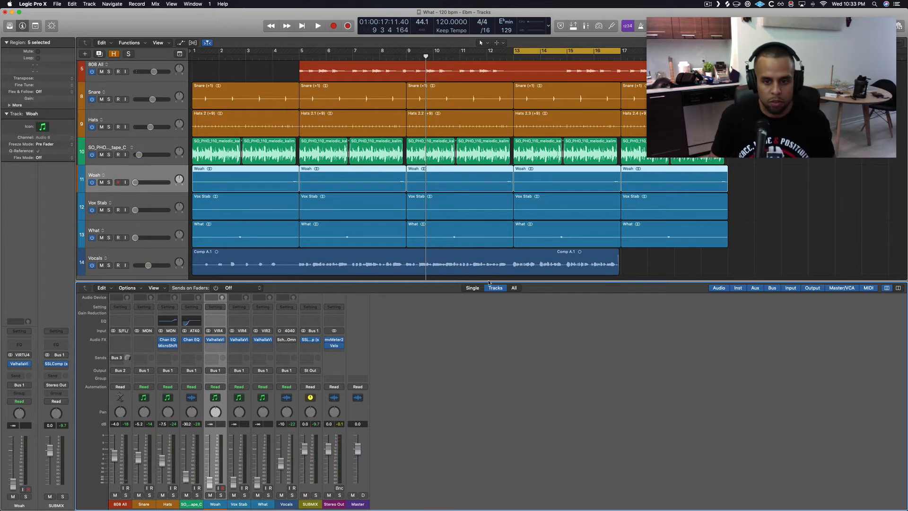
click(132, 207)
scroll(497, 133, up, 1)
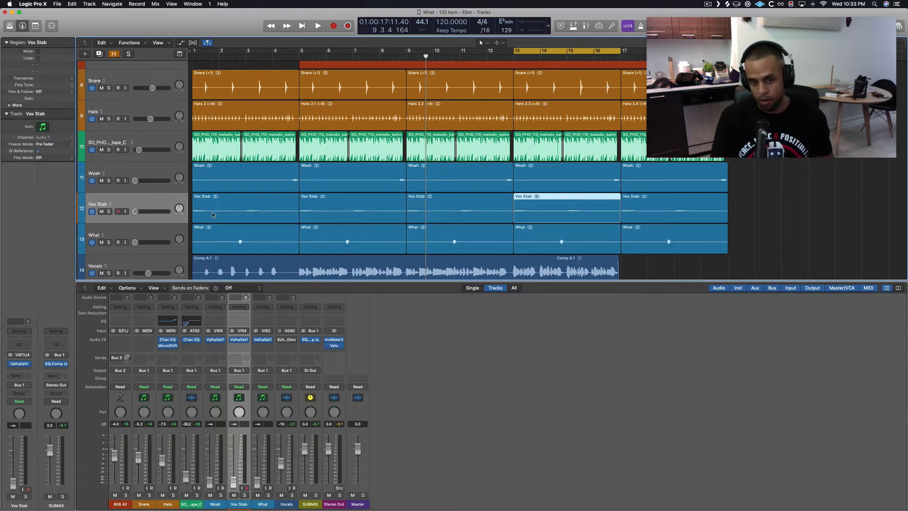
key(space)
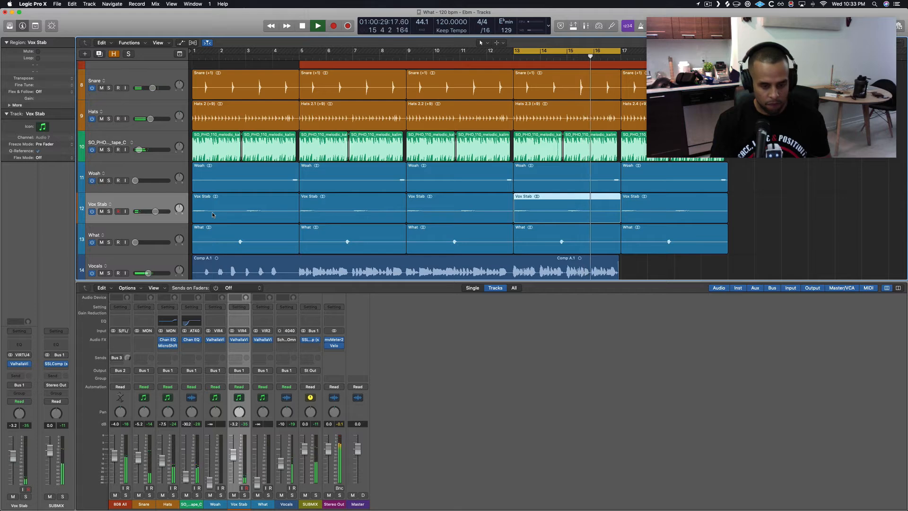
key(space)
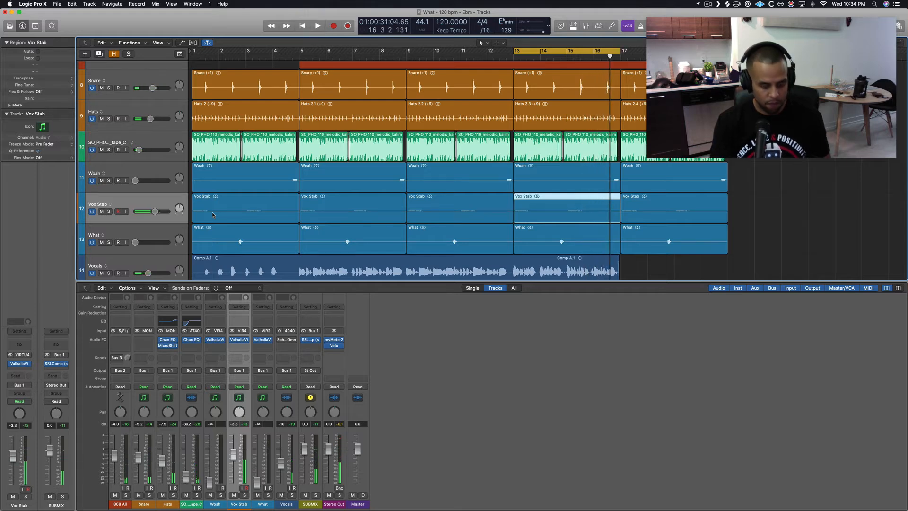
Step: Bring in the What track, setting its fader to −9.3 dB during looped playback
key(Up)
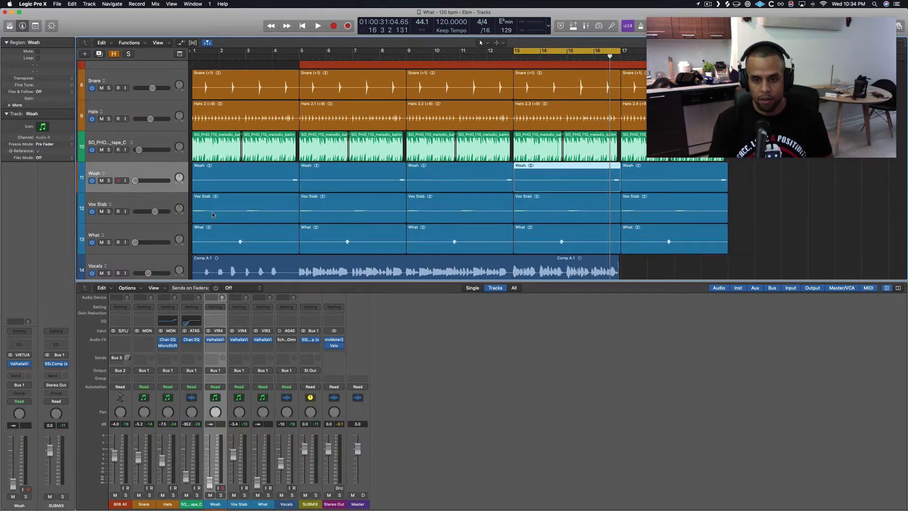
key(Down)
key(Down)
key(space)
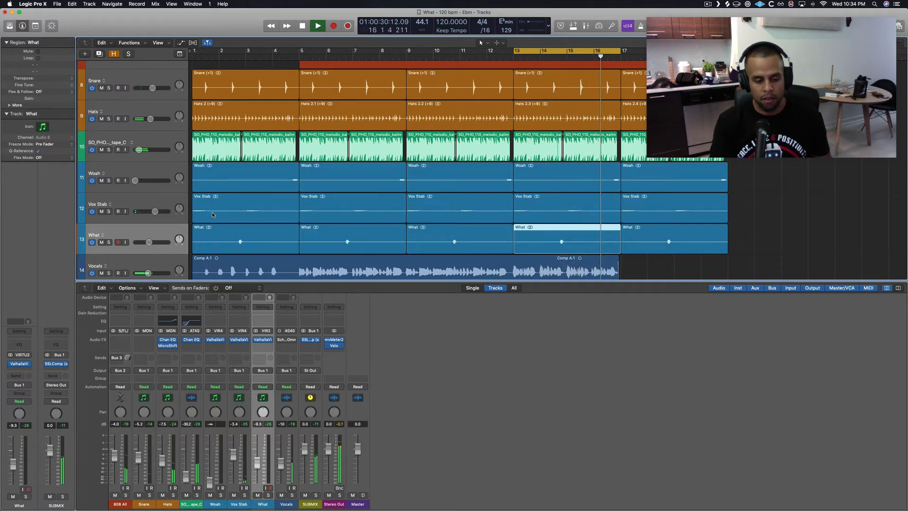
Step: Set the Woah fader to −3.5 dB while the loop plays, and stop playback
key(Up)
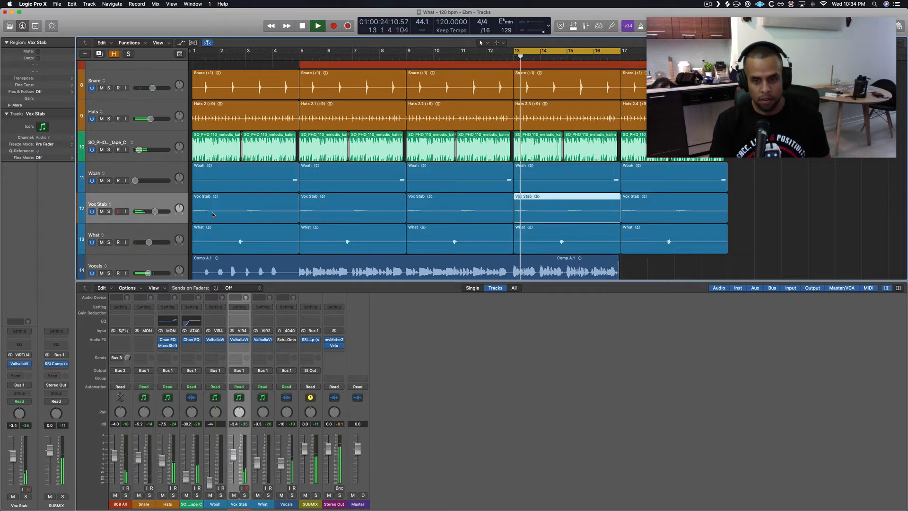
key(Up)
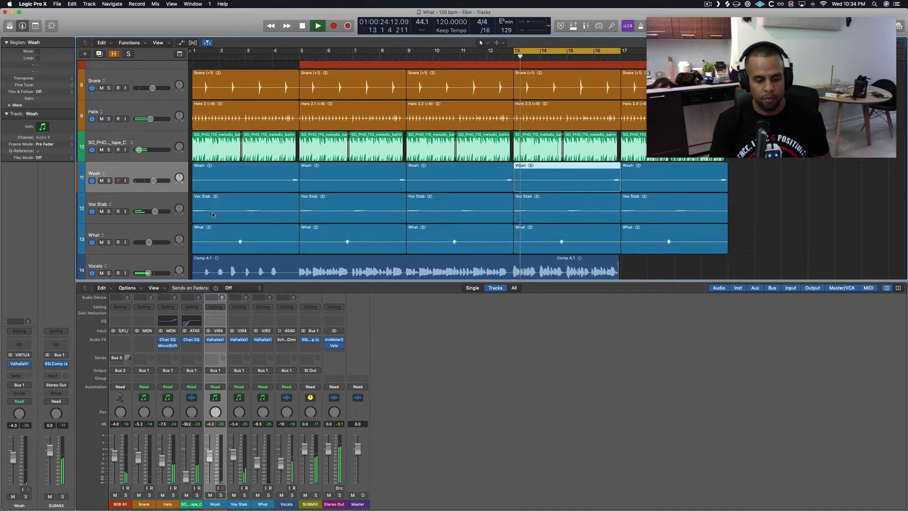
key(space)
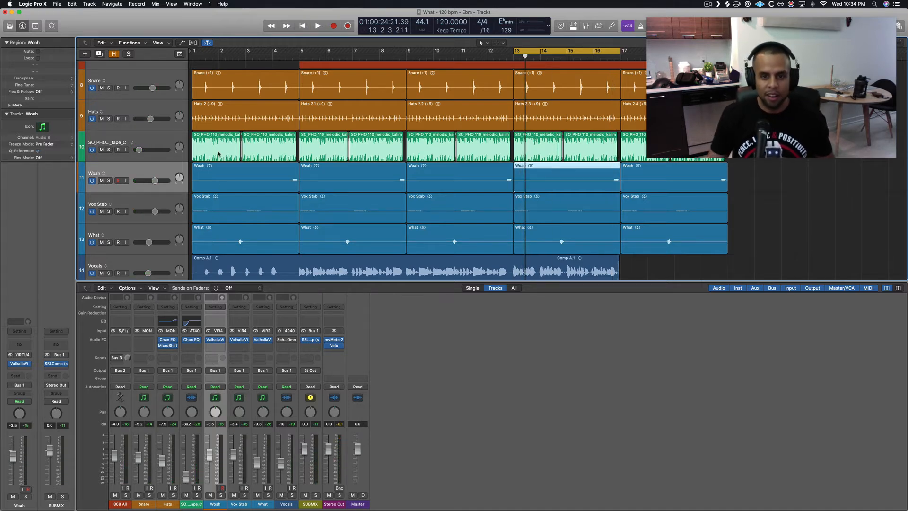
Step: Loop bars 12 to 14, raise the Woah fader to −2.6 dB during playback, and turn cycling off
key(c)
drag(488, 52, 539, 54)
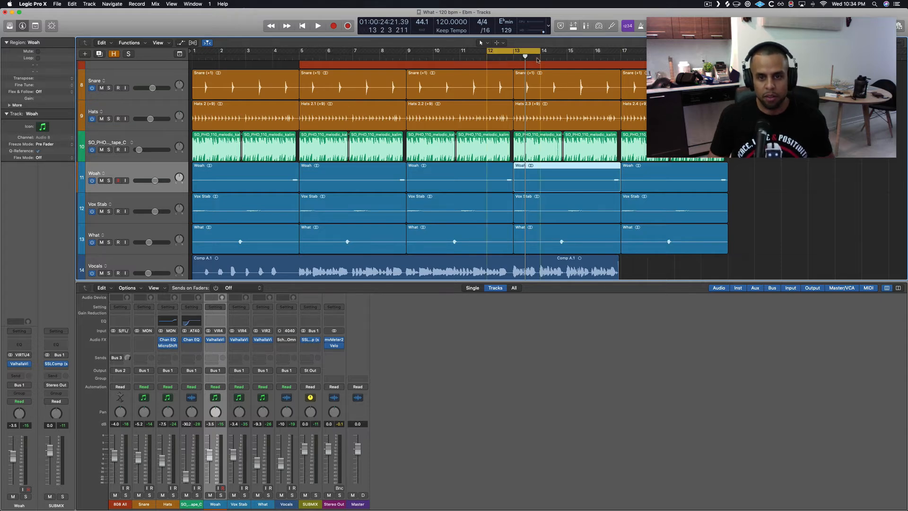
key(space)
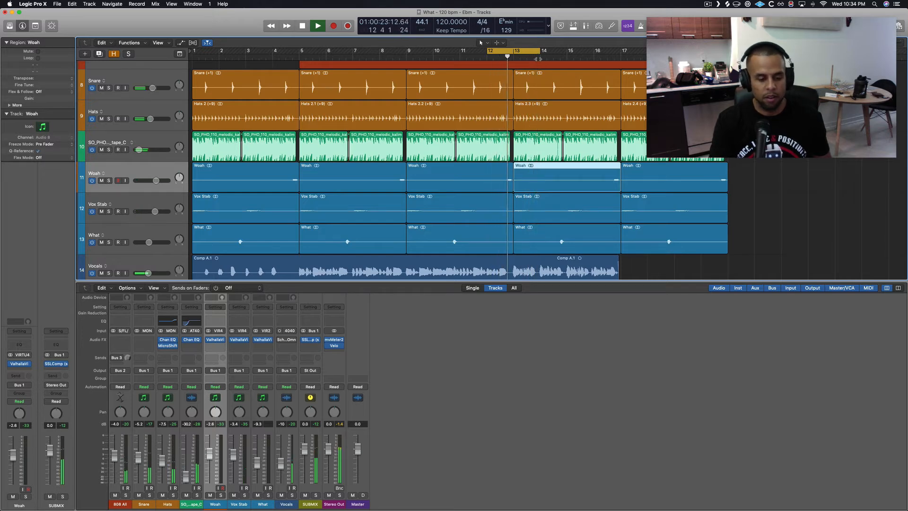
key(space)
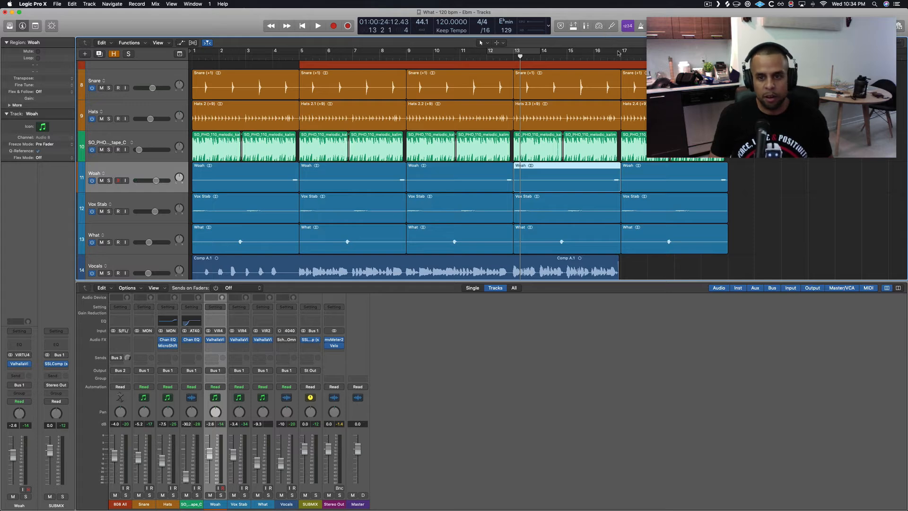
Step: Play the song from bar 5, lowering the What fader to −9.9 dB and the Woah fader to −2.7 dB
drag(618, 53, 304, 48)
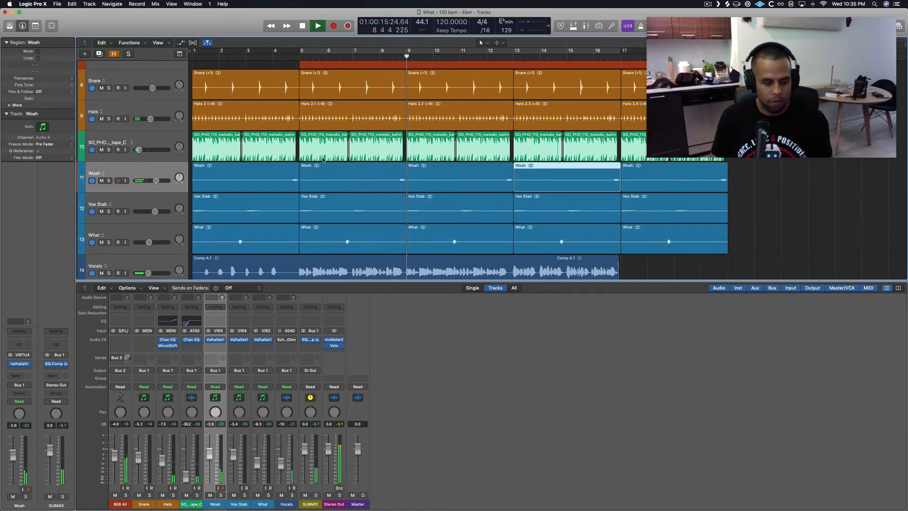
click(323, 161)
key(Down)
key(Down)
key(Down)
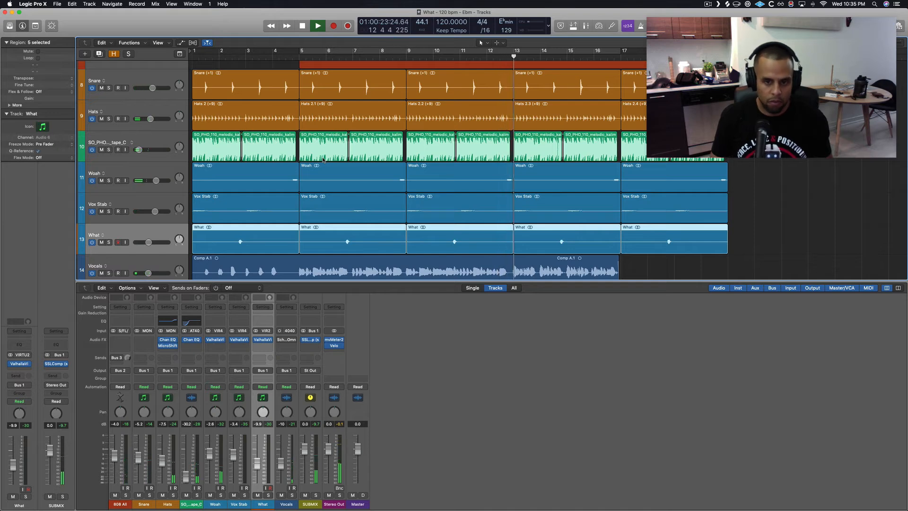
click(212, 395)
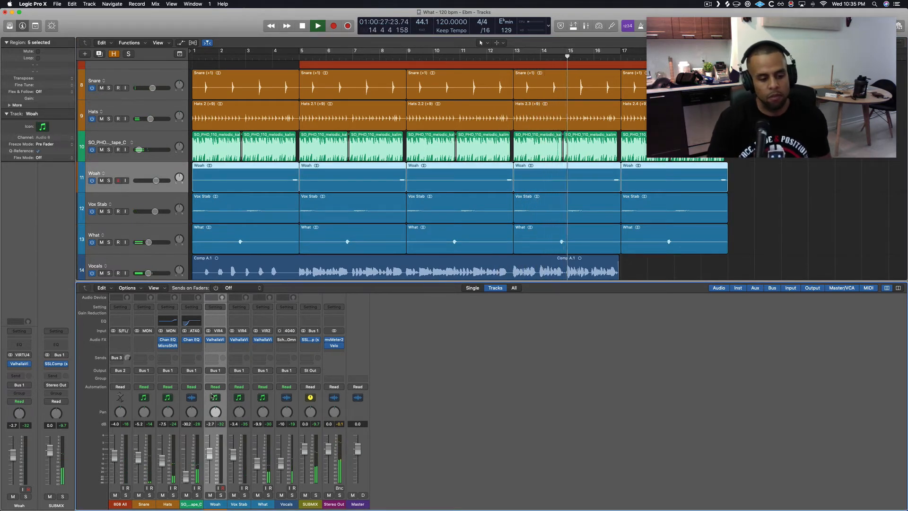
key(space)
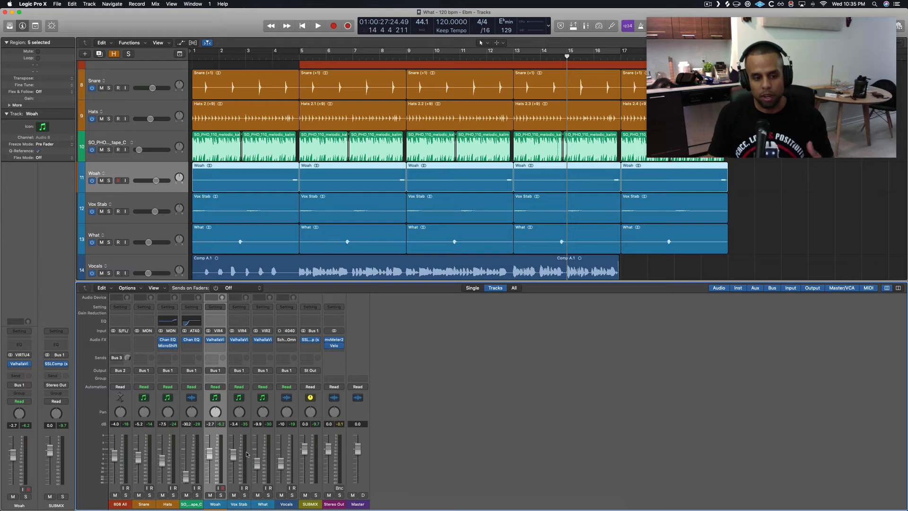
Step: Open the Scheps Omni Channel on the Vocals track, move its window clear of the mixer, and switch off its DS² and Gate modules
mouse_move(171, 342)
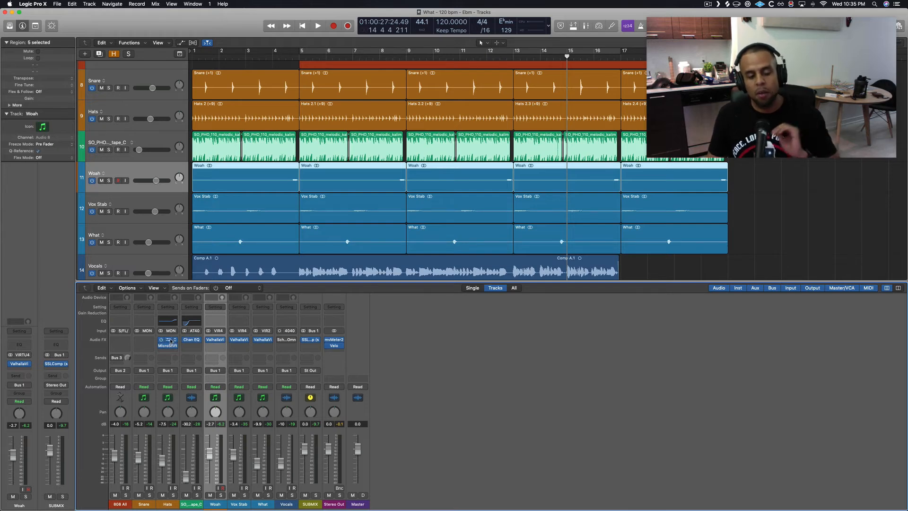
mouse_move(250, 342)
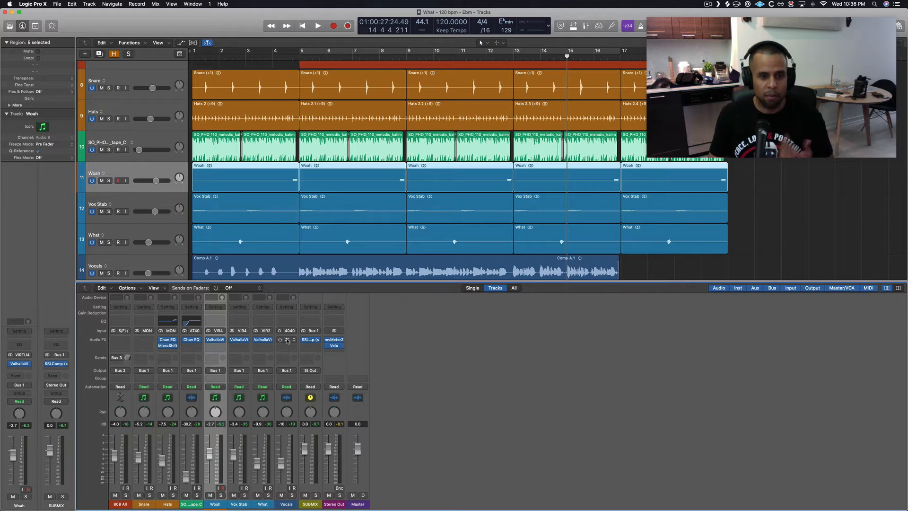
click(287, 341)
drag(192, 41, 587, 205)
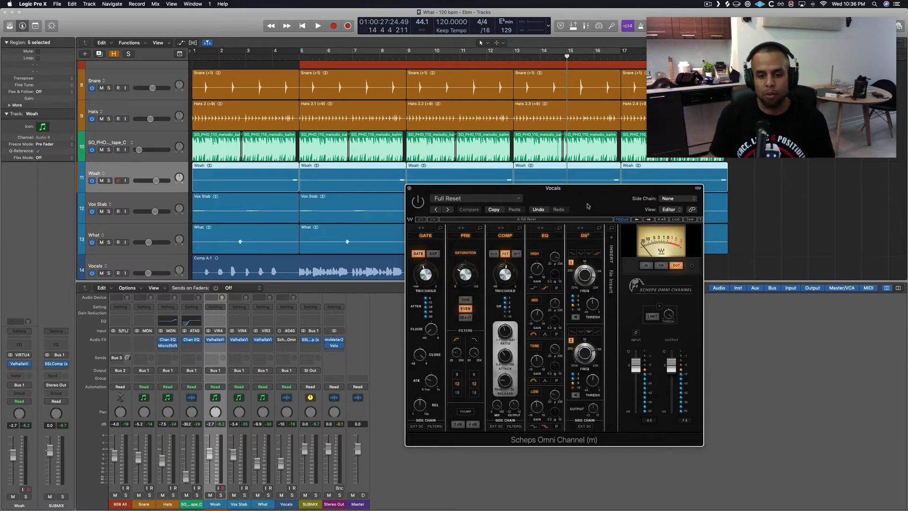
click(585, 236)
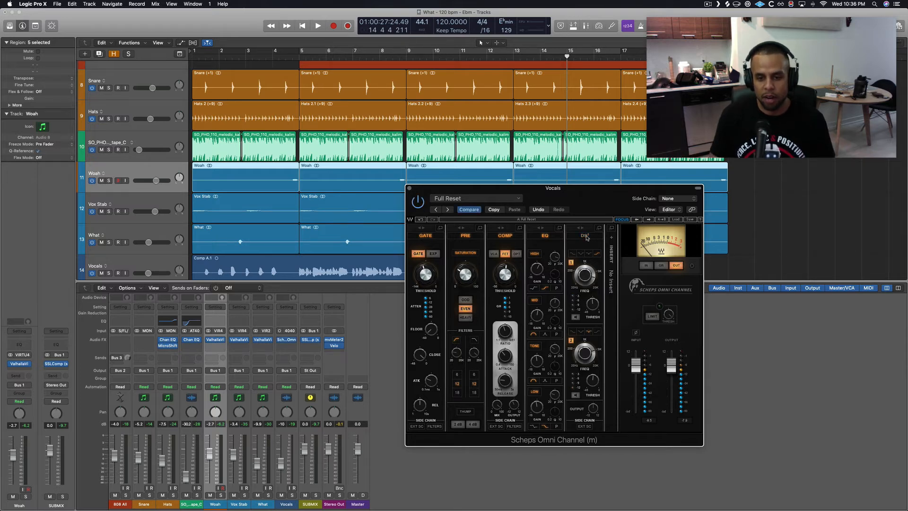
click(412, 237)
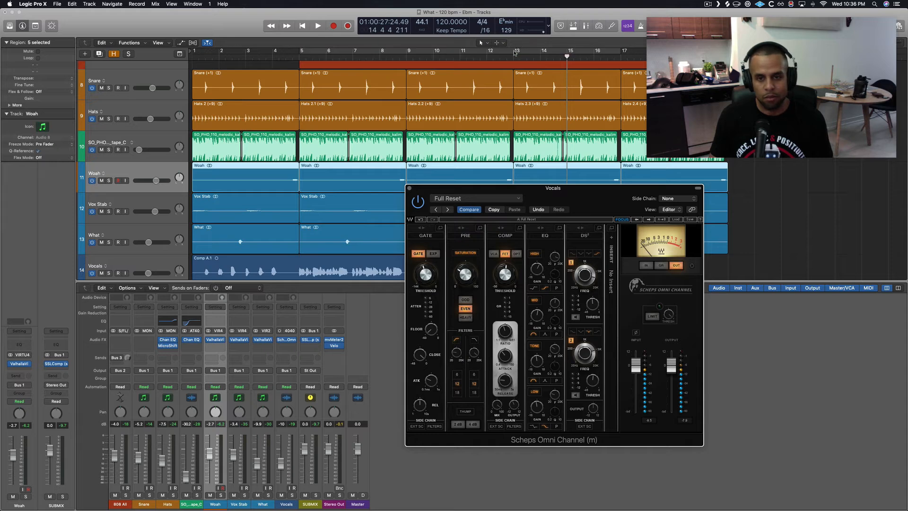
Step: Set the cycle range to bars 13 to 16 and switch on the vocal channel's Gate module while the loop plays
drag(516, 51, 617, 56)
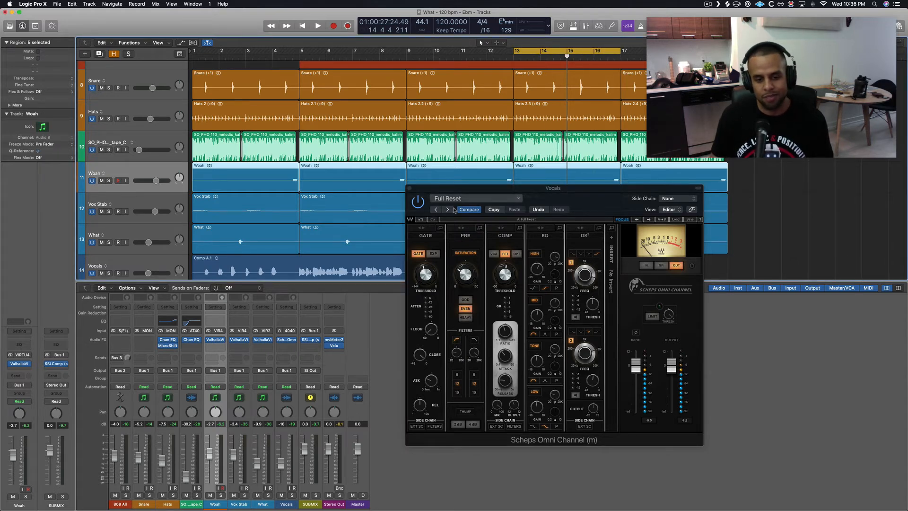
key(space)
click(421, 237)
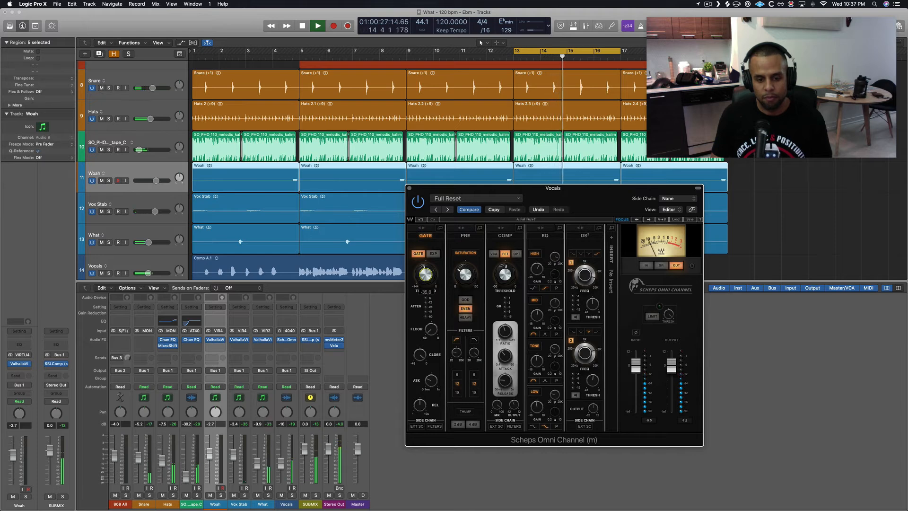
drag(422, 278, 423, 276)
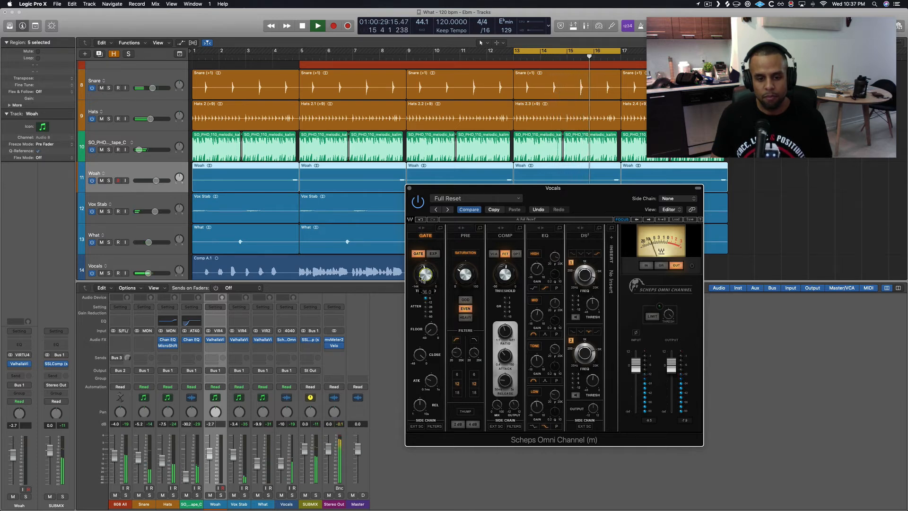
key(space)
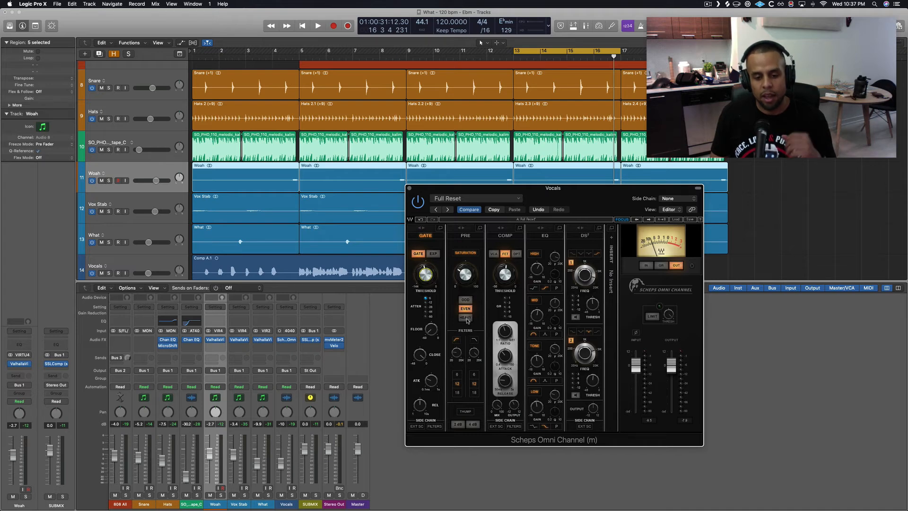
Step: Switch the Pre module off and back on, comparing the looped vocals and checking the plug-in's output level
click(457, 355)
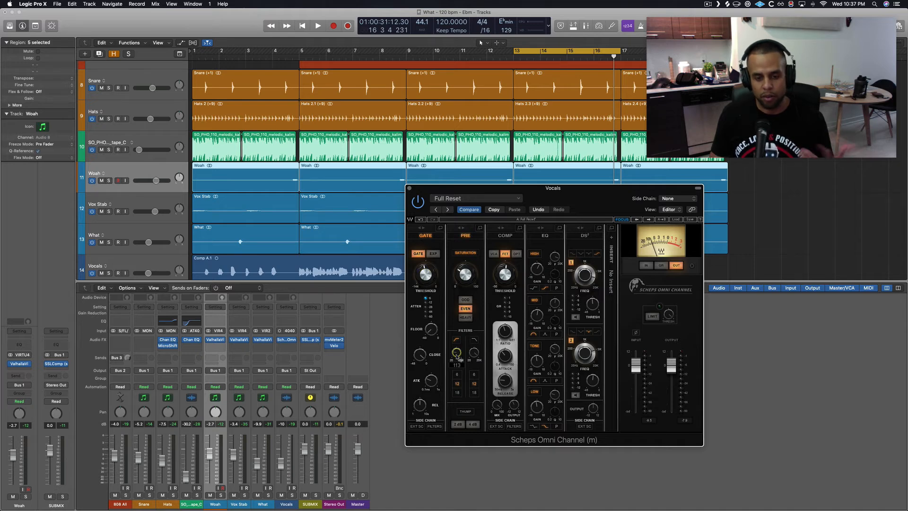
click(460, 271)
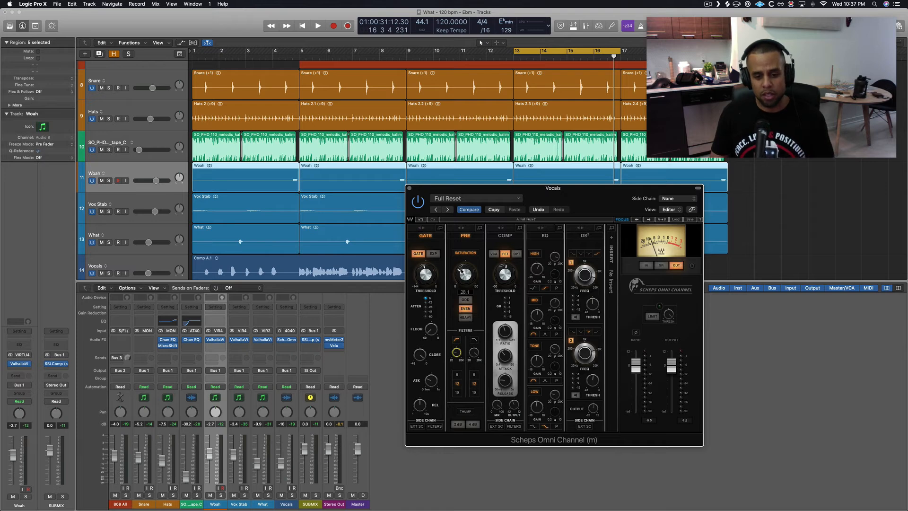
click(464, 237)
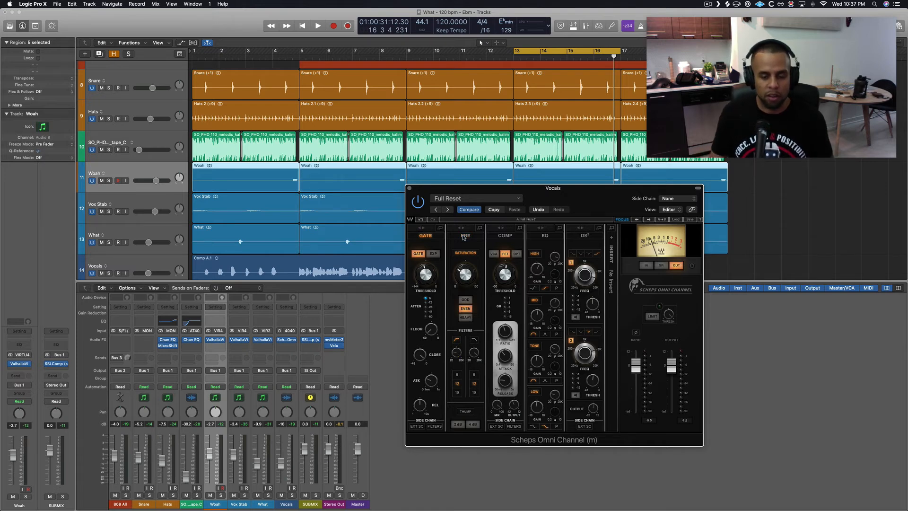
key(space)
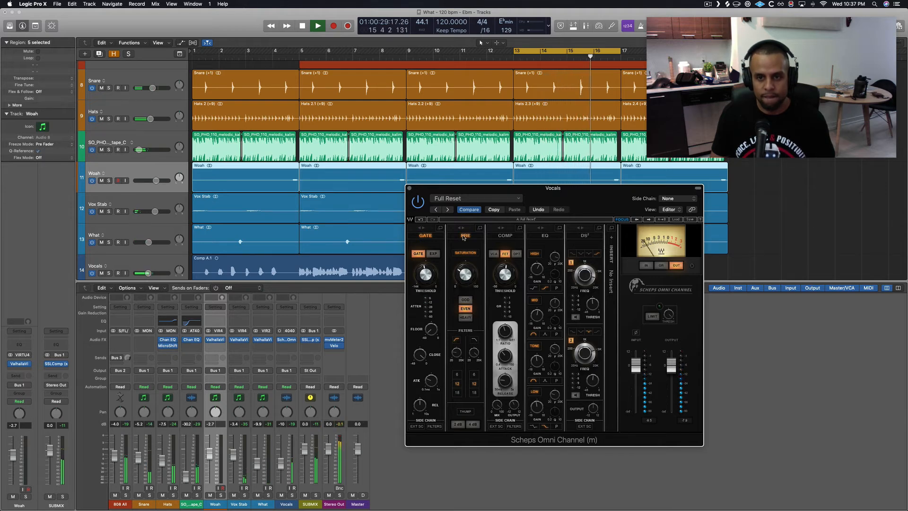
key(space)
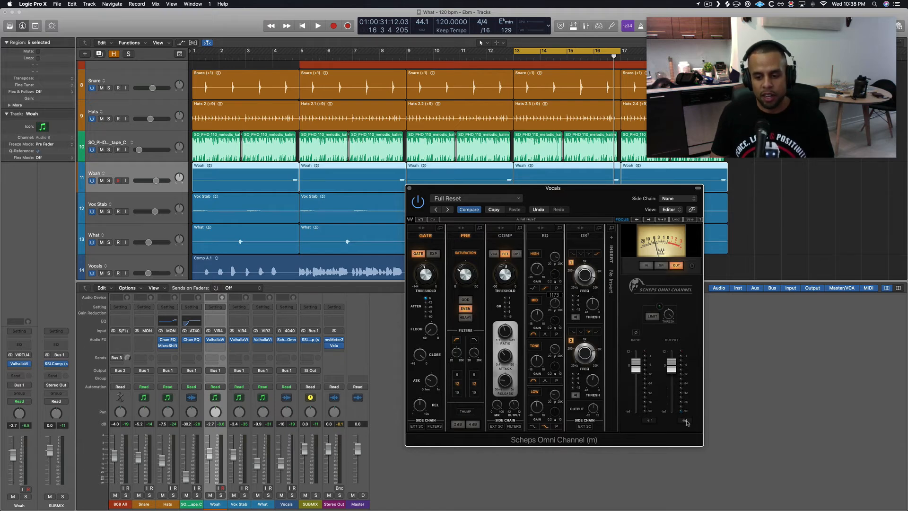
key(space)
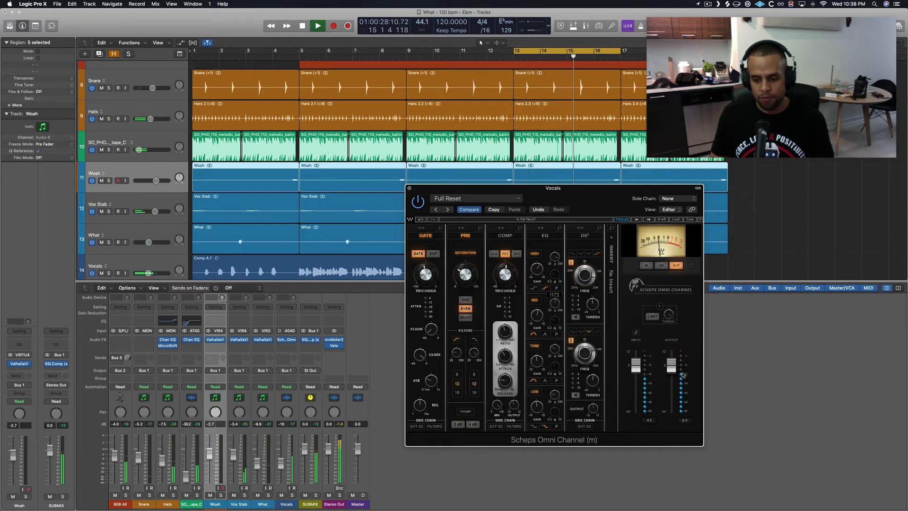
key(space)
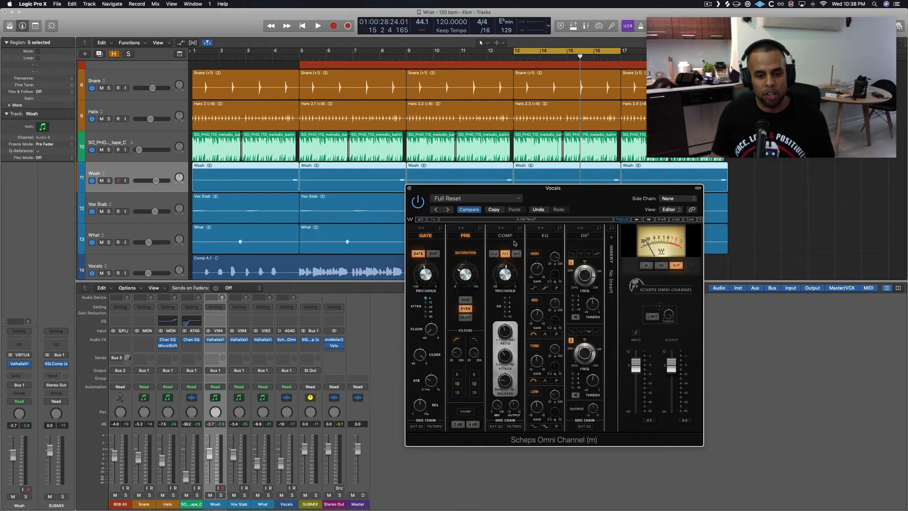
Step: Switch on the Comp module and audition the compressed vocals in the loop, checking the input and output levels
click(515, 409)
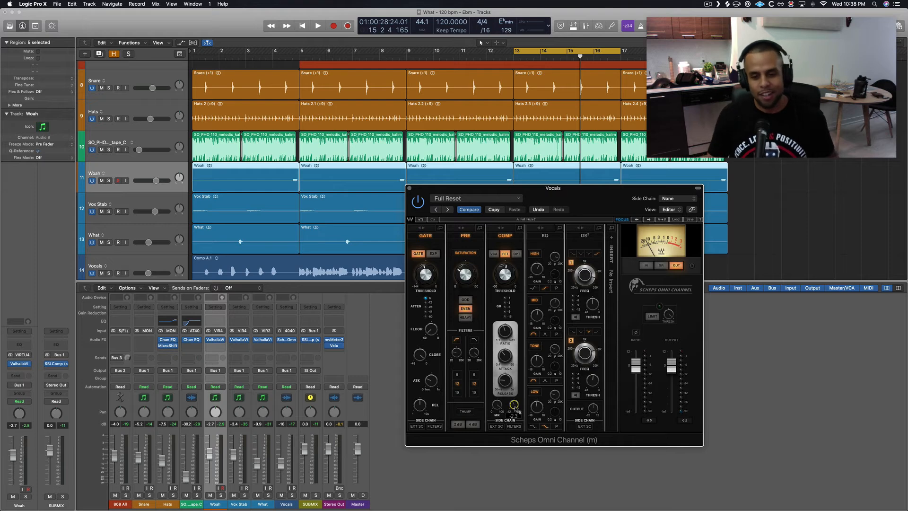
drag(506, 335, 504, 307)
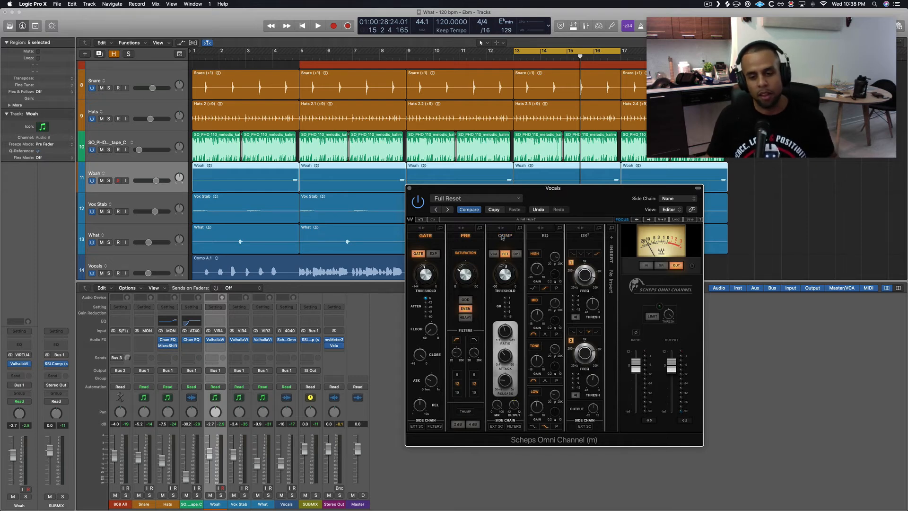
key(space)
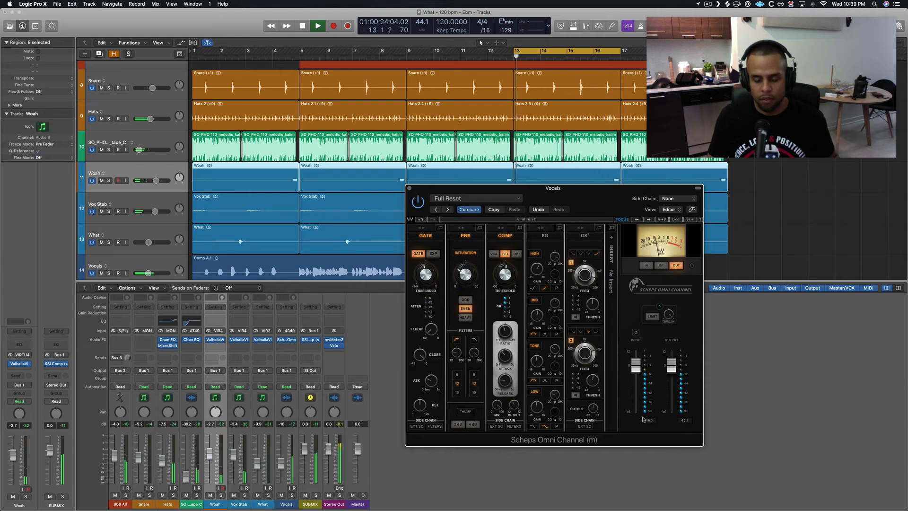
key(space)
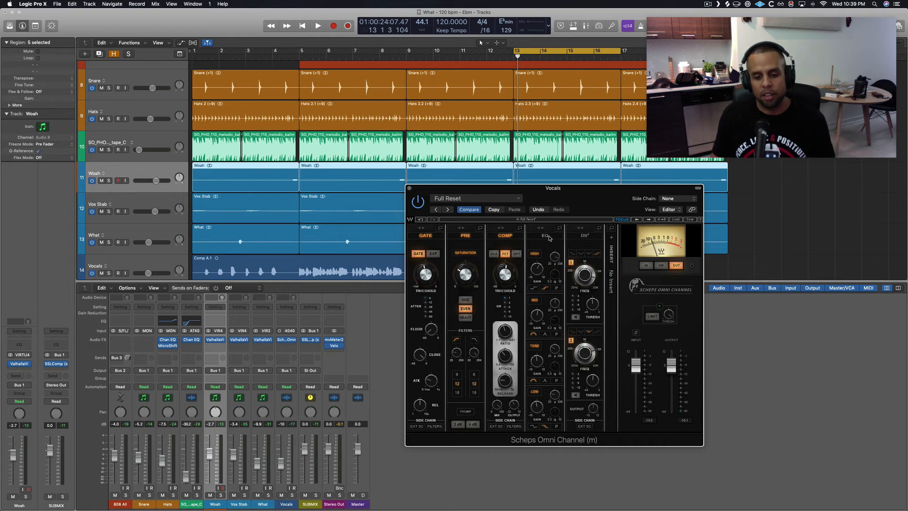
Step: Switch on the EQ module, audition the loop, and review the settings of its High, Mid, Tone and Low bands
key(space)
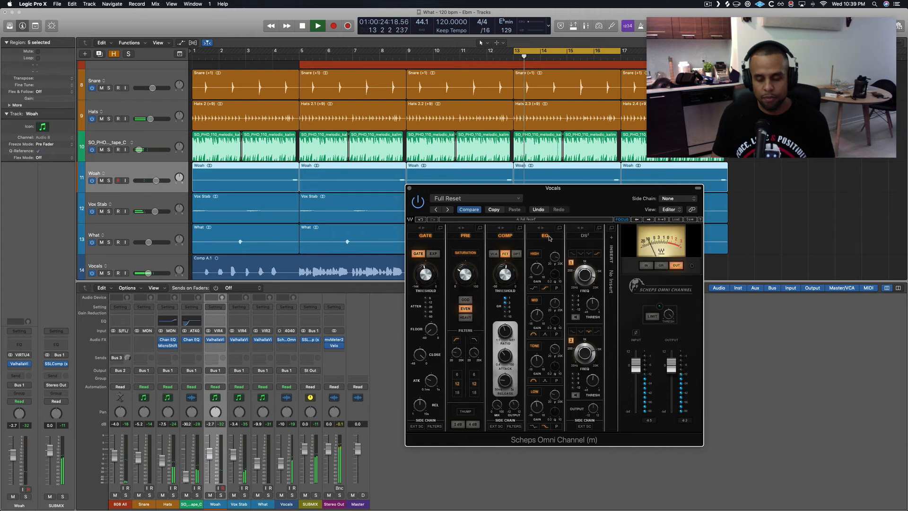
key(space)
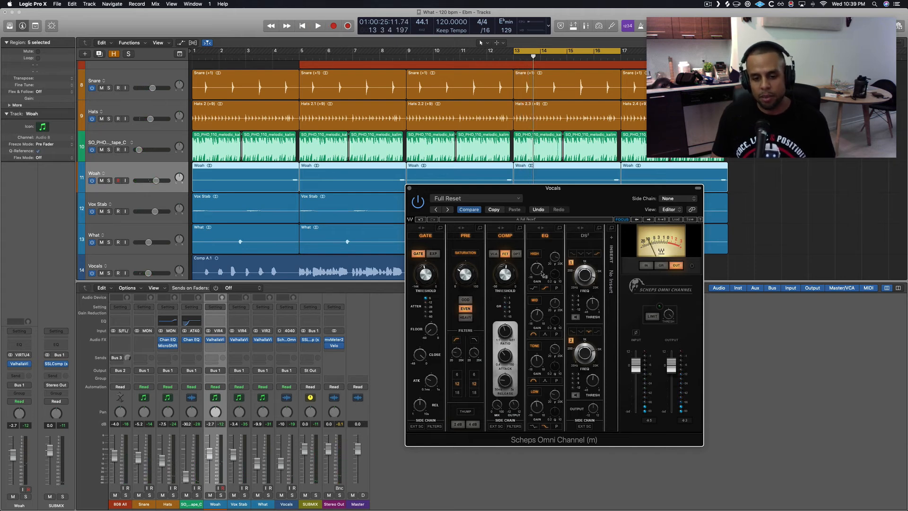
mouse_move(559, 264)
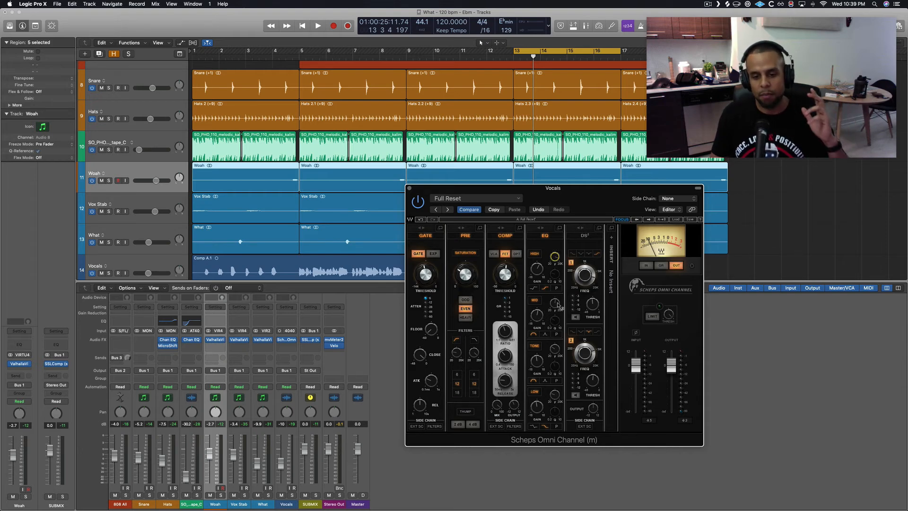
mouse_move(558, 306)
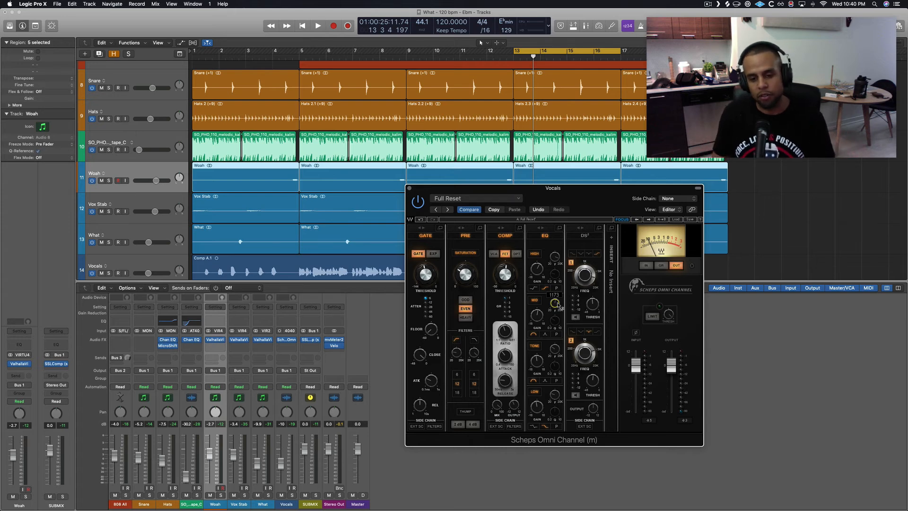
mouse_move(553, 351)
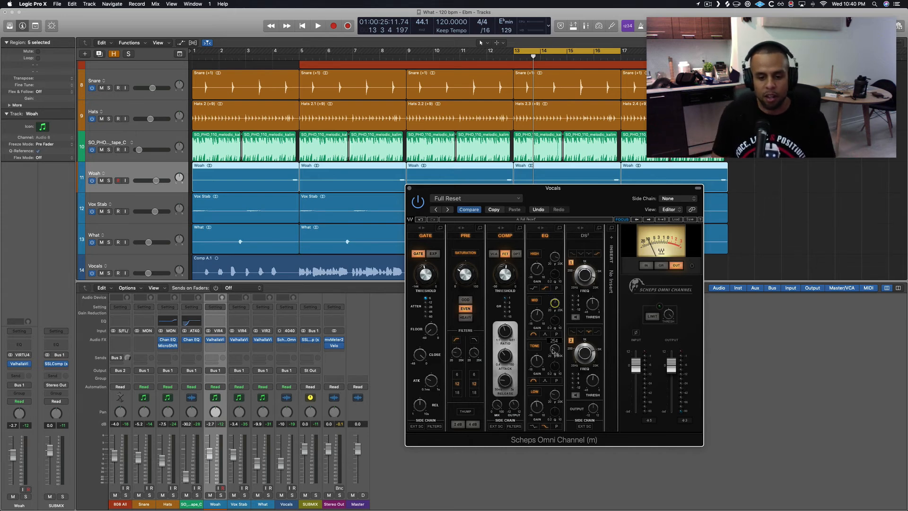
mouse_move(539, 367)
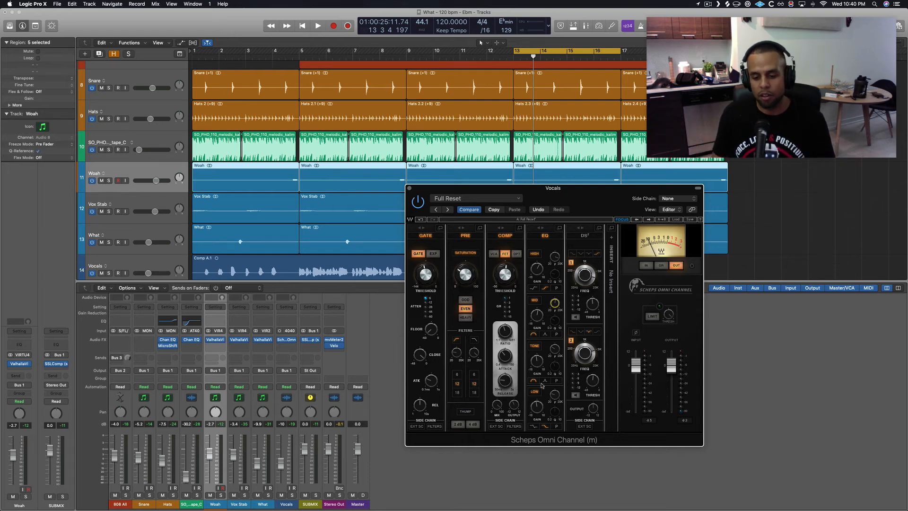
mouse_move(542, 413)
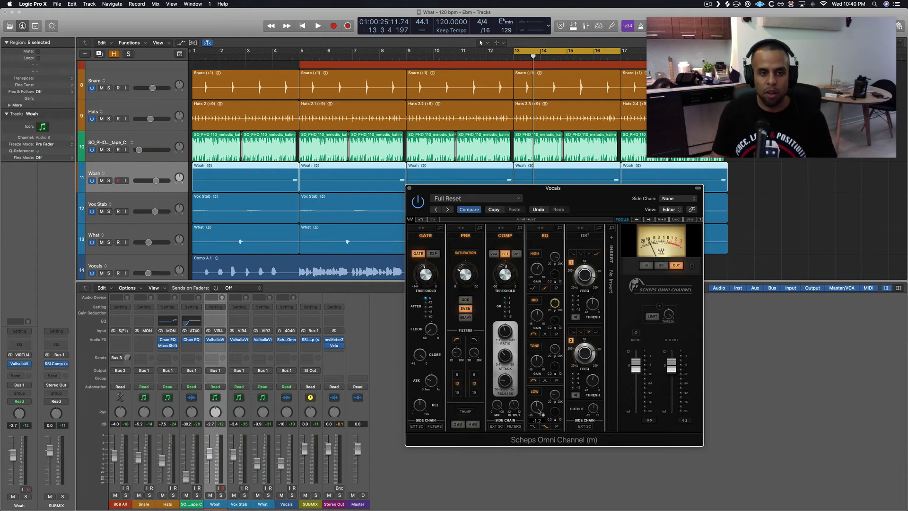
Step: Solo the 808 All track and listen to it looped over bars 5 to 8
scroll(134, 71, up, 2)
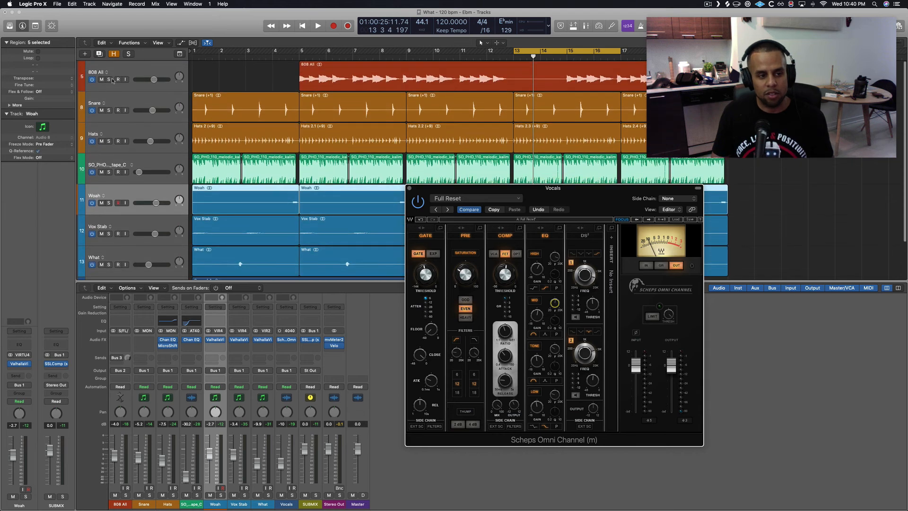
click(109, 80)
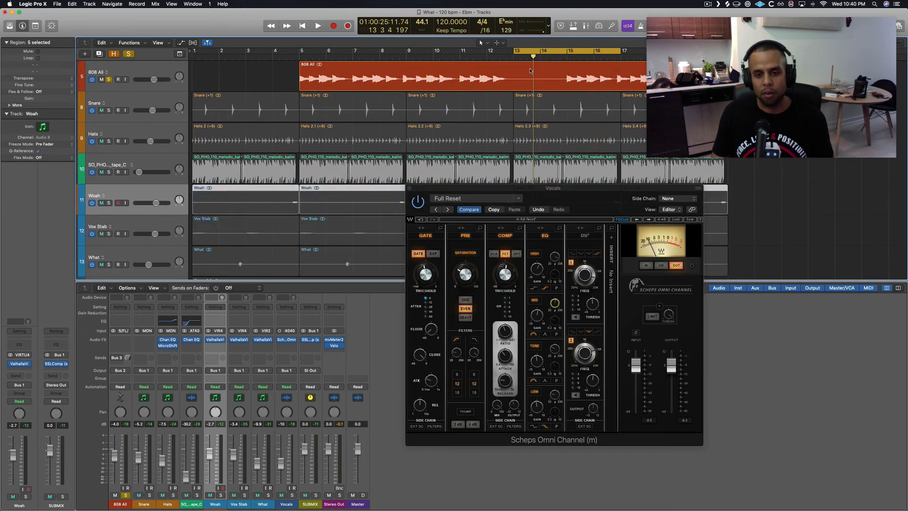
click(520, 50)
drag(320, 54, 397, 60)
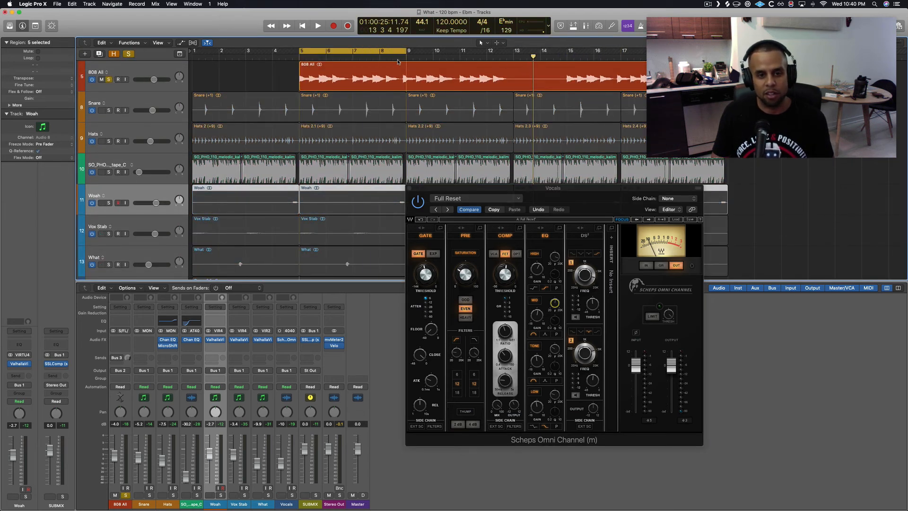
key(space)
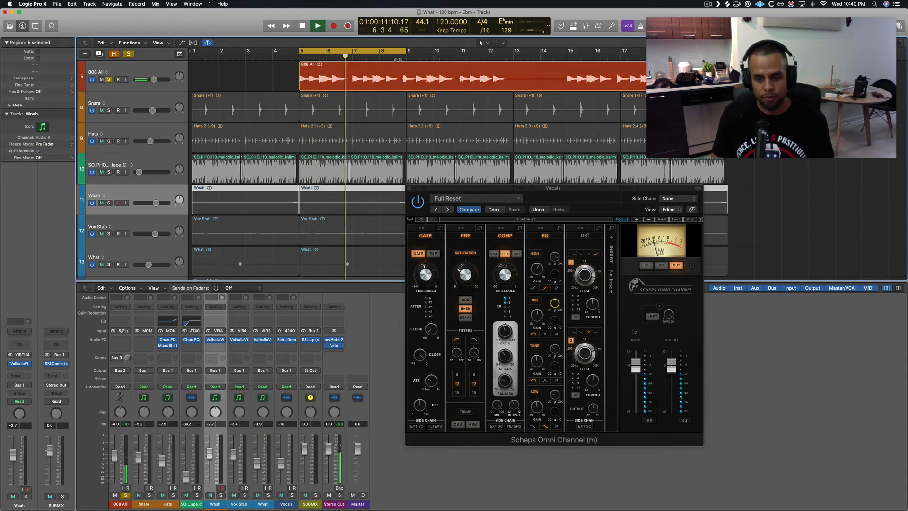
key(space)
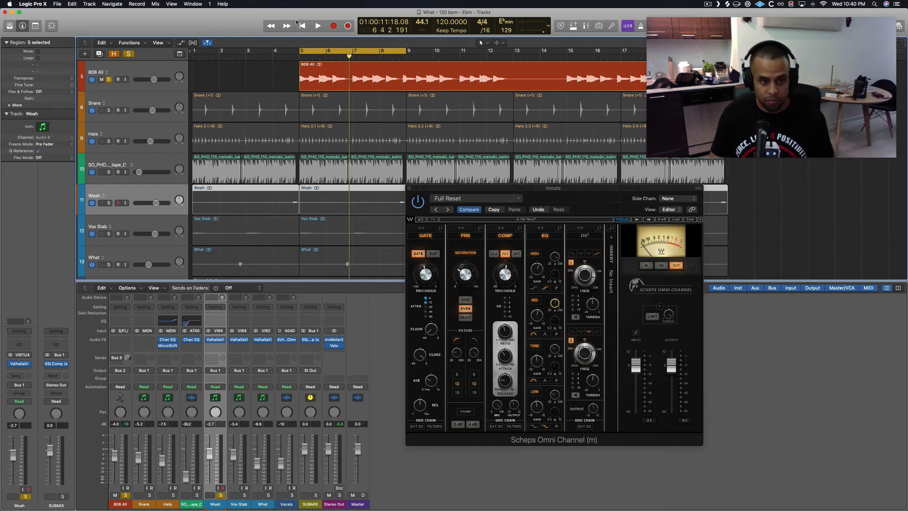
Step: Unsolo the 808 All track and move the cycle range back to bars 13 to 16
click(109, 80)
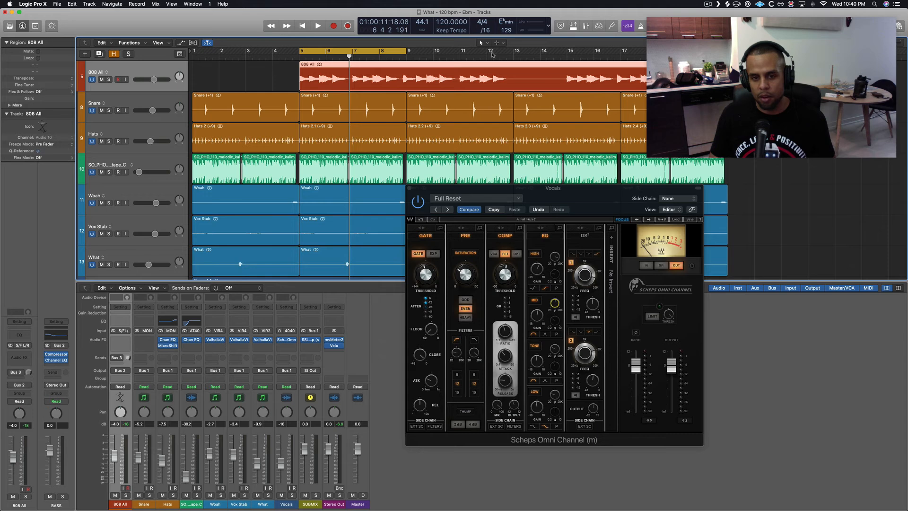
click(514, 55)
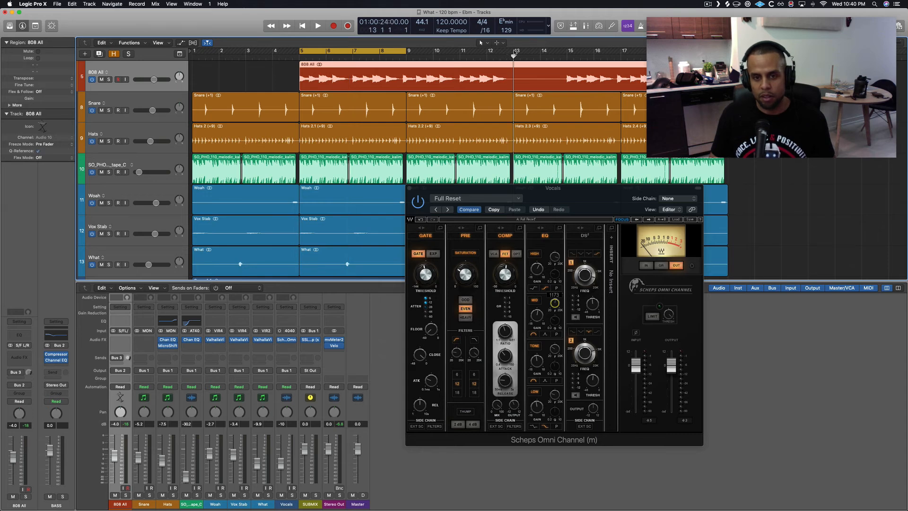
drag(514, 52, 620, 52)
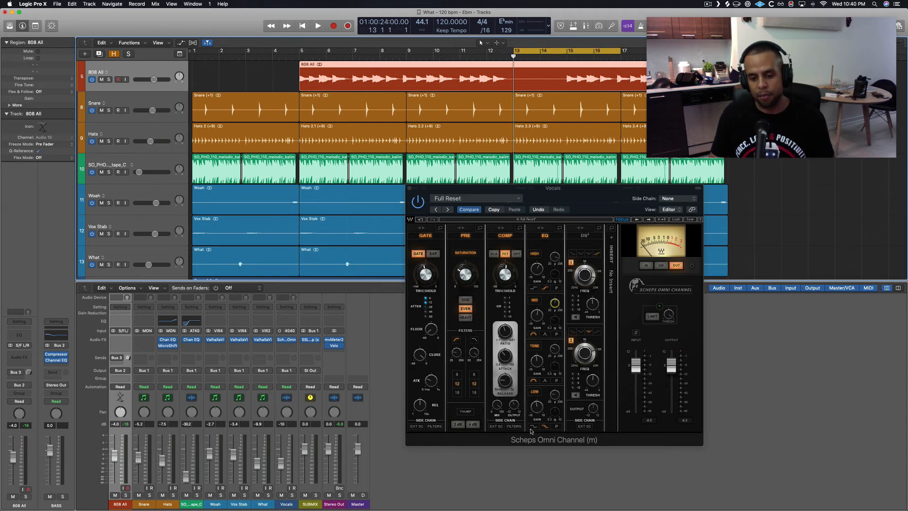
Step: Switch on the DS² module, comparing the looped vocals with and without it, and stop playback
click(586, 239)
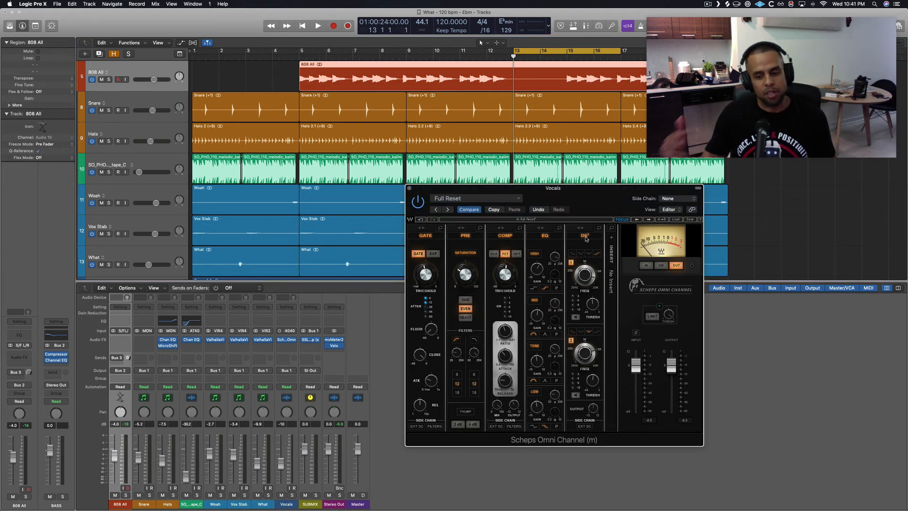
key(space)
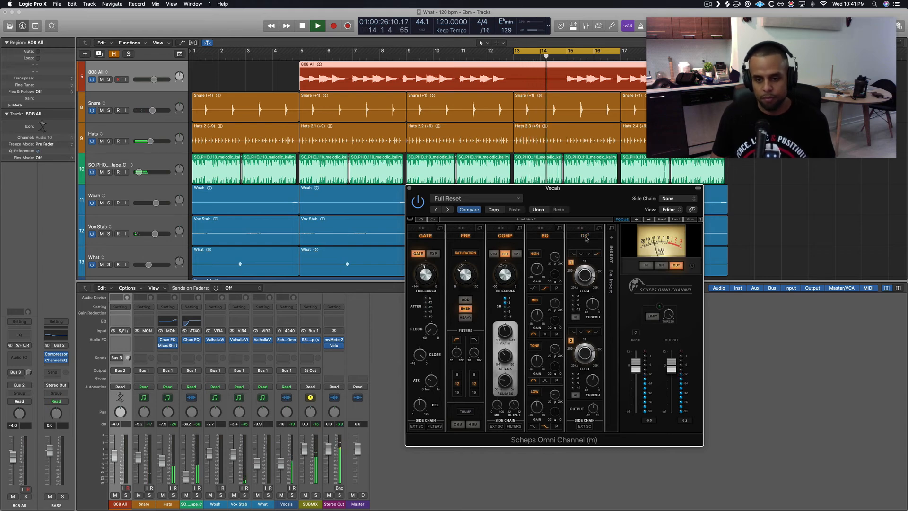
click(586, 238)
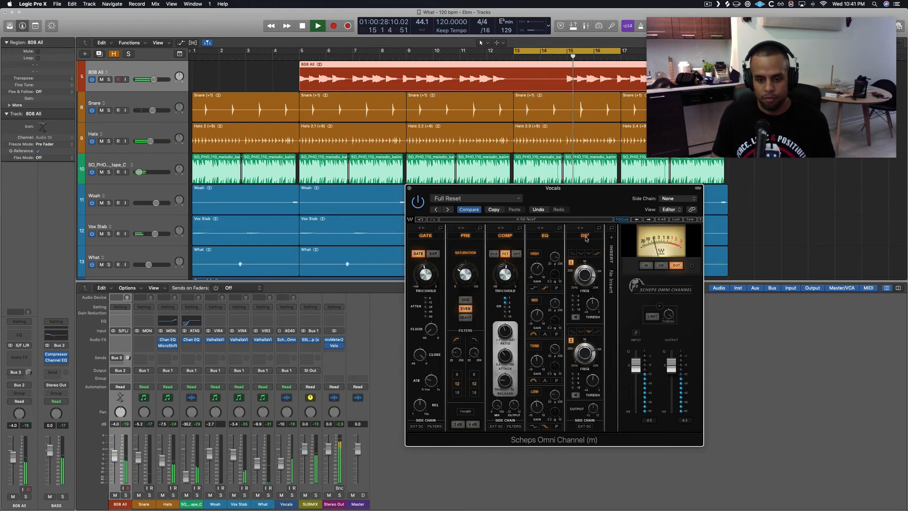
key(space)
key(space)
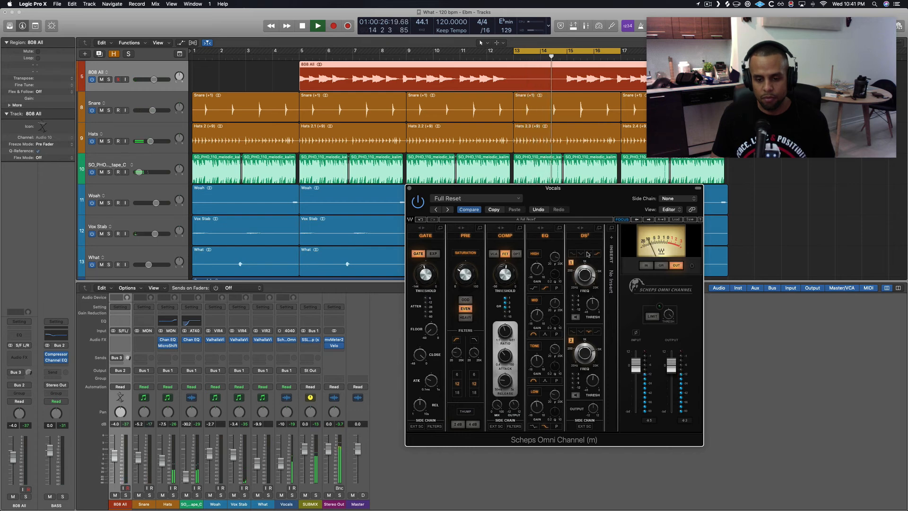
key(space)
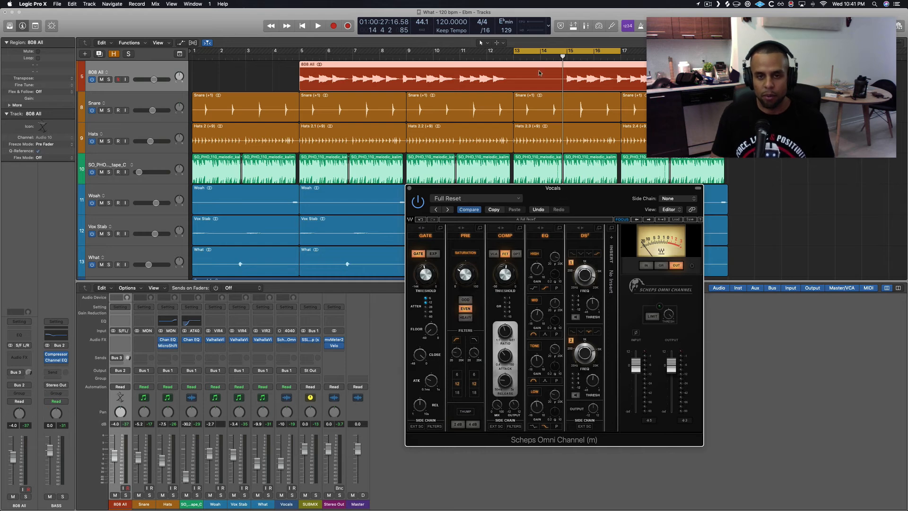
Step: Replay the looped section from bar 13 to hear the processed vocals in the full mix, and stop playback
click(529, 55)
key(space)
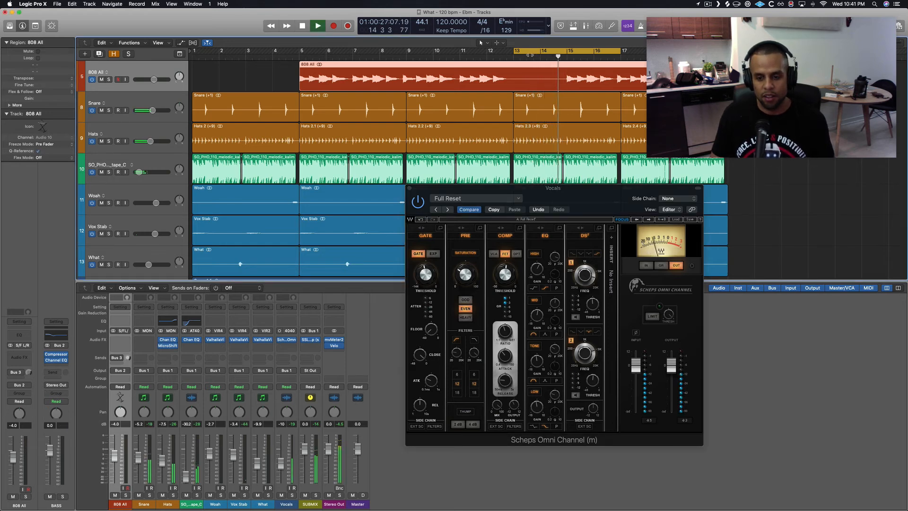
key(space)
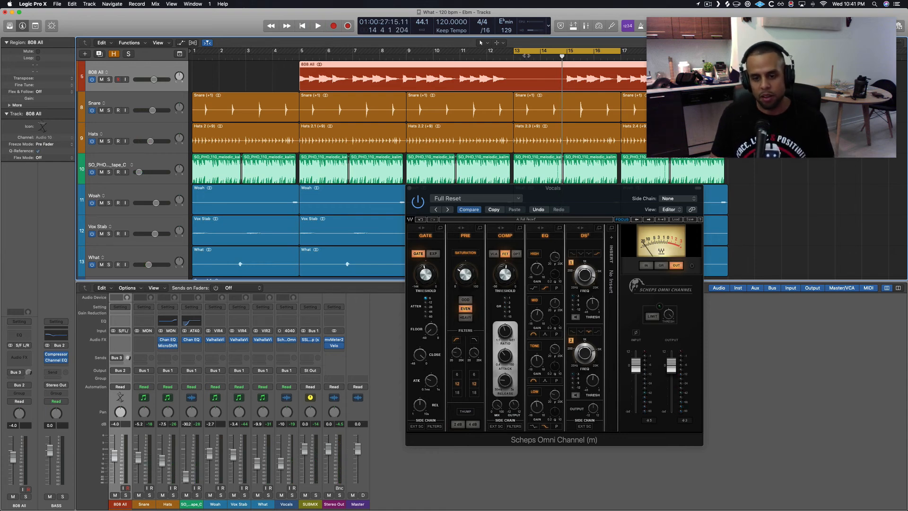
click(525, 56)
key(space)
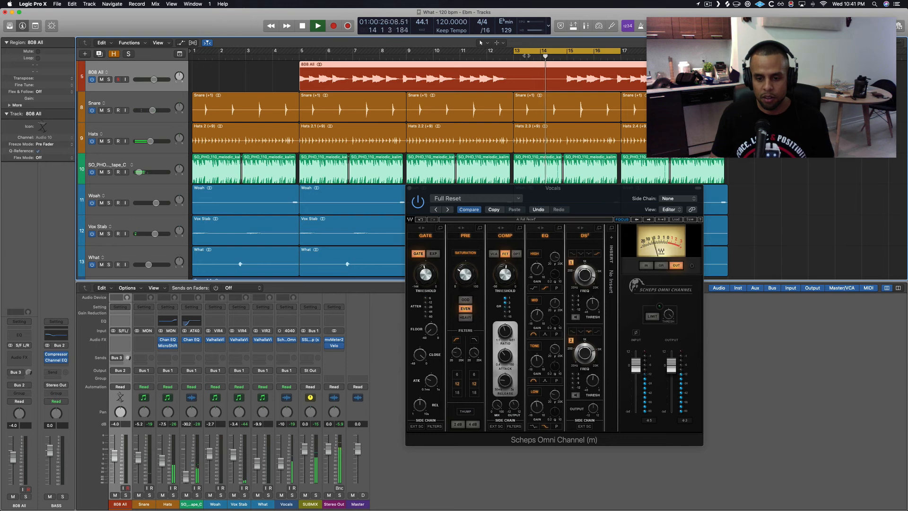
key(space)
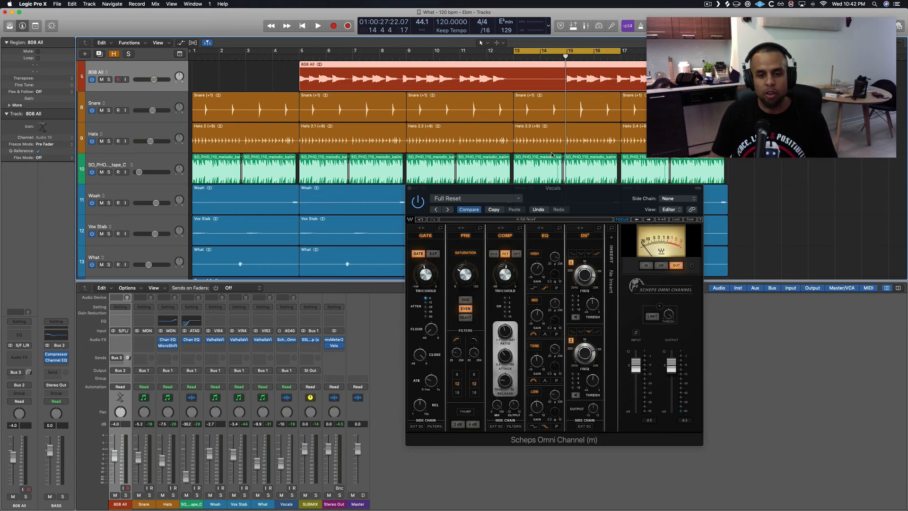
Step: Close the vocal plug-in window and lower the Vocals channel to -12.1 dB while auditioning the loop
click(410, 188)
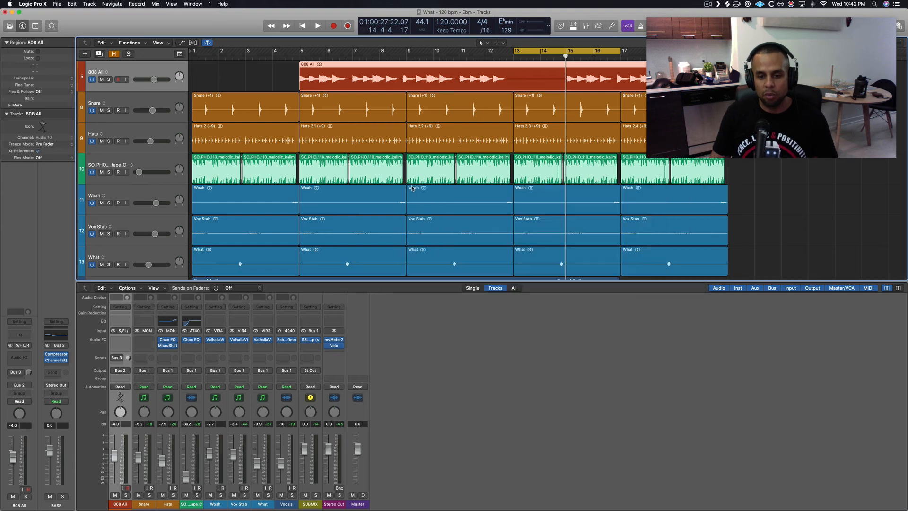
click(289, 404)
key(space)
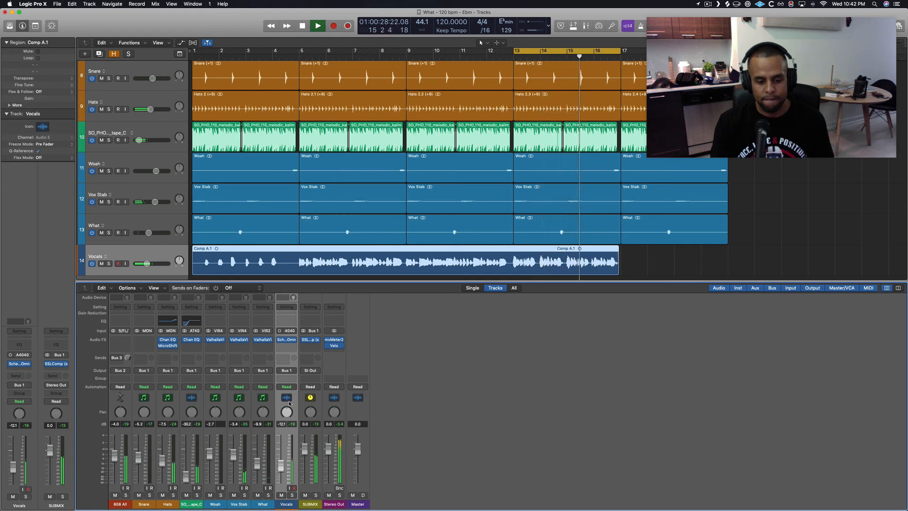
key(space)
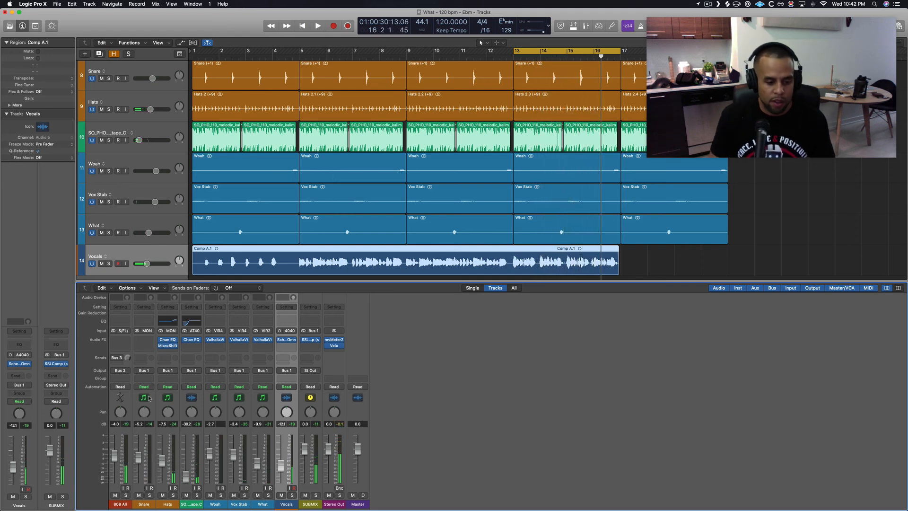
Step: Lower the Snare channel to -6.1 dB and listen to the mix looped over bars 13 to 16
click(147, 398)
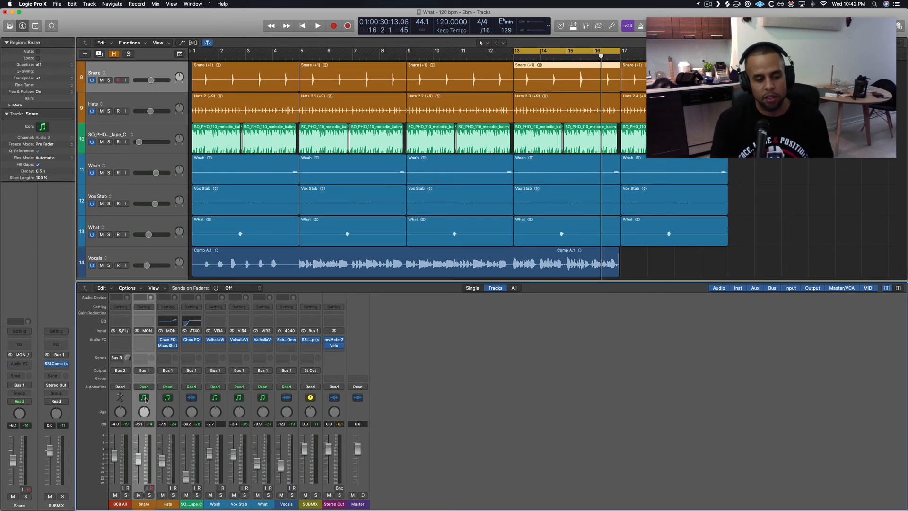
key(shift+space)
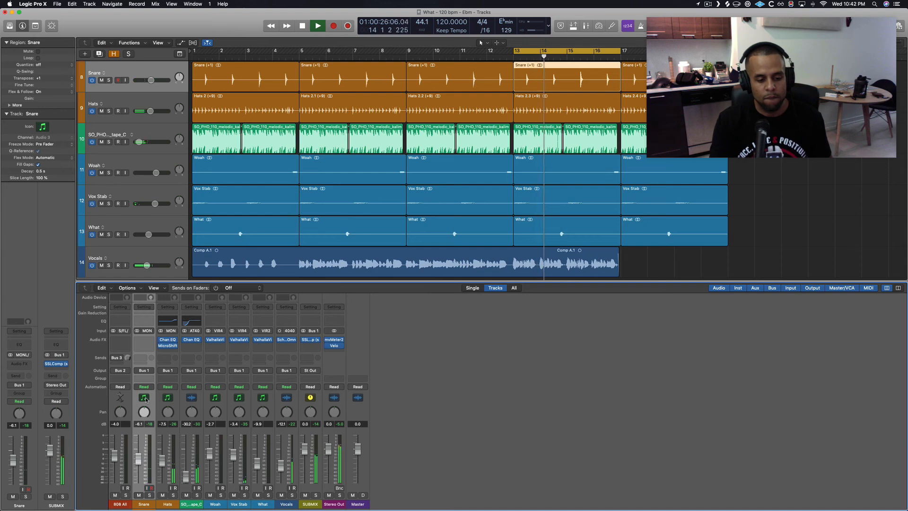
key(space)
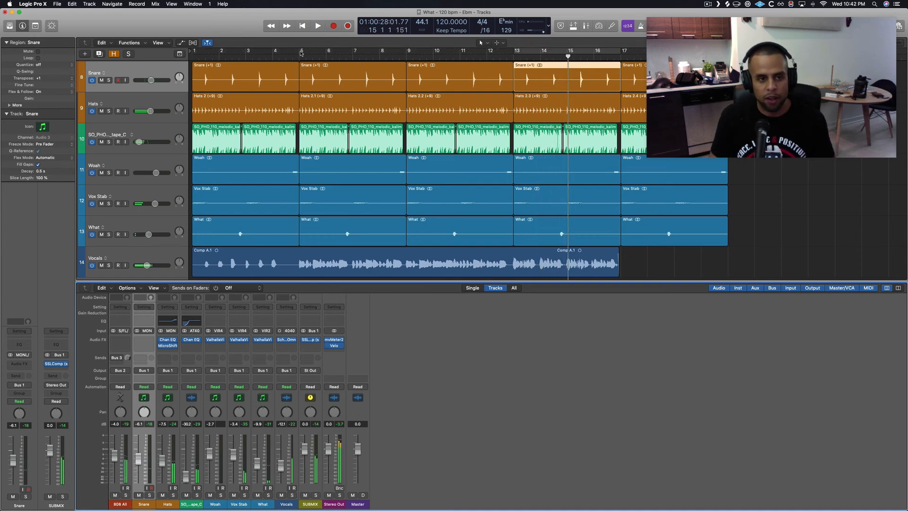
Step: Loop bars 5 to 8 and audition the mix while checking the Mid, Low and Tone gains in the vocals' Scheps Omni Channel EQ
drag(301, 53, 406, 53)
key(space)
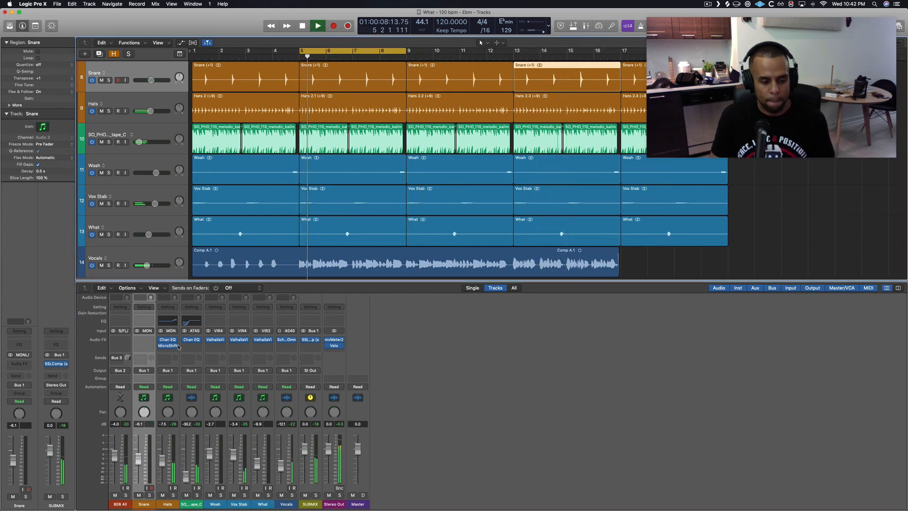
click(287, 343)
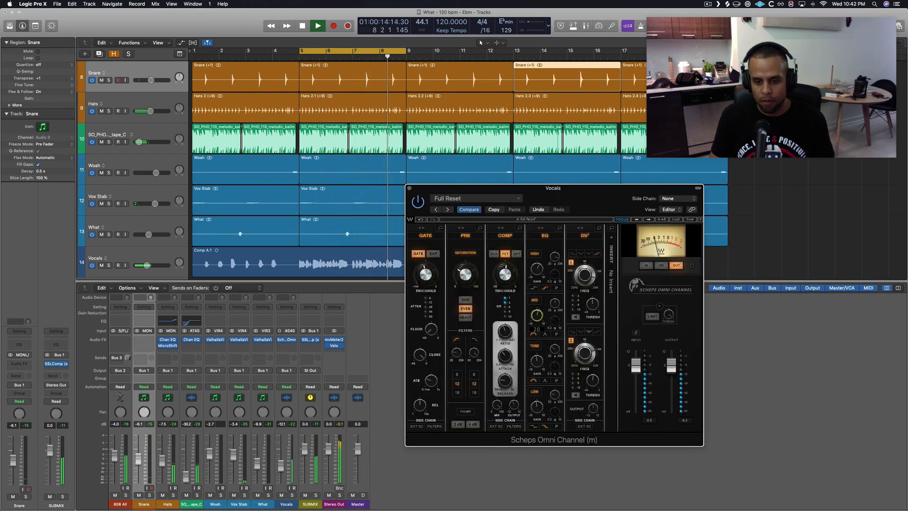
click(535, 390)
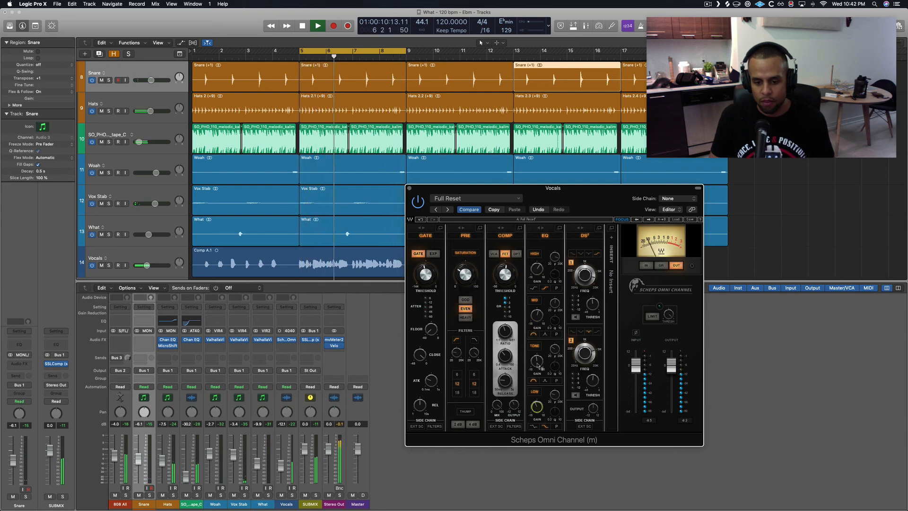
mouse_move(537, 407)
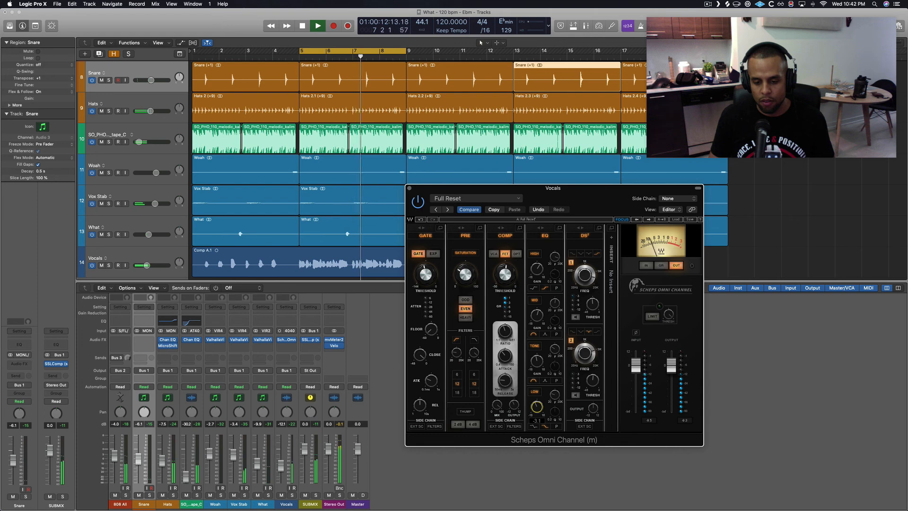
mouse_move(538, 369)
key(space)
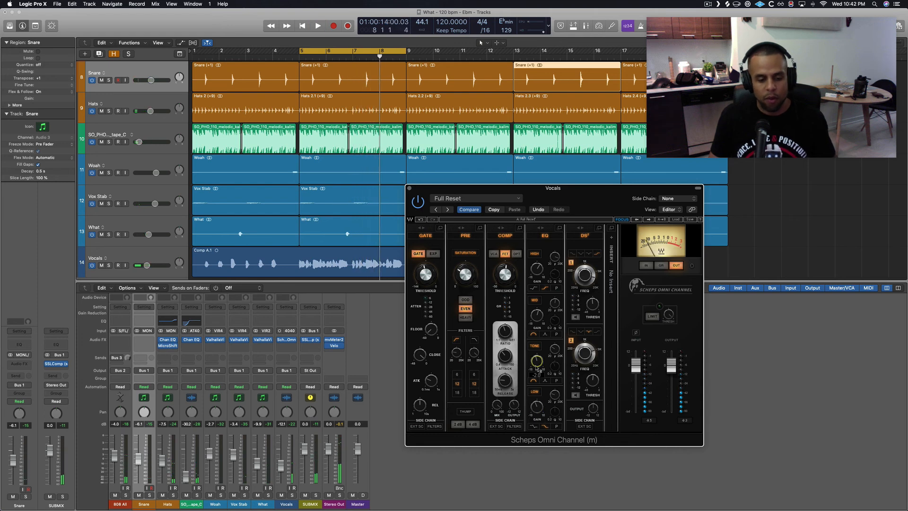